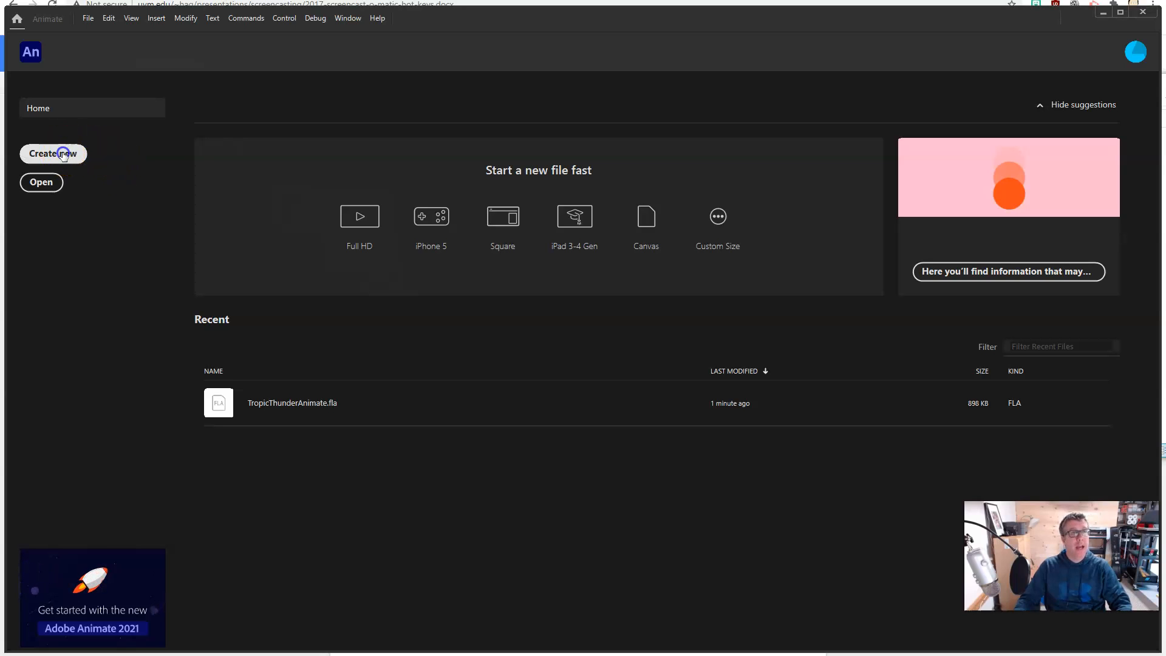
Create an HD 1280 x 720 ActionScript 3.0 document at 24 fps and enlarge the stage area by shrinking the timeline
key("ctrl+n")
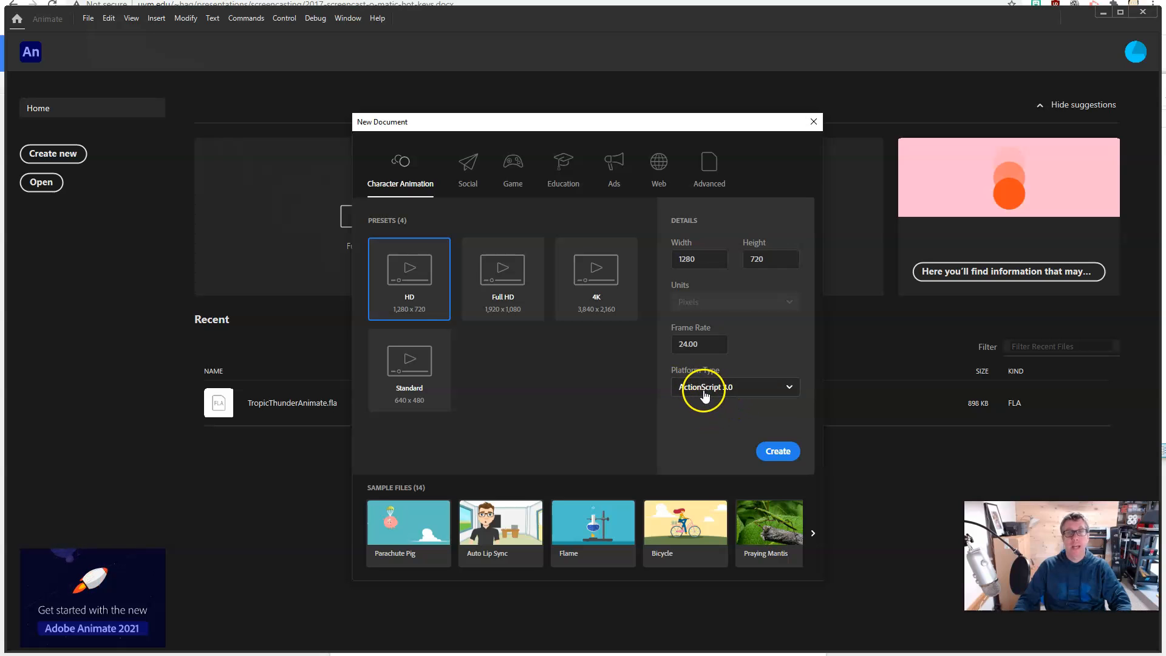
left_click(783, 453)
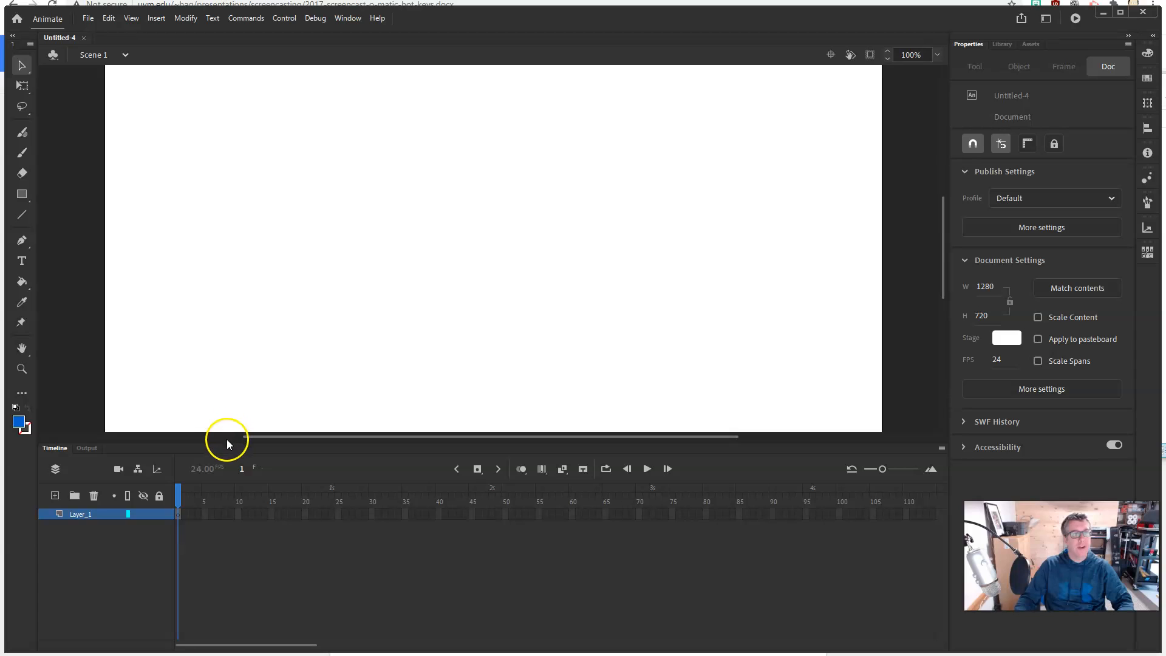
left_click_drag(226, 442, 222, 489)
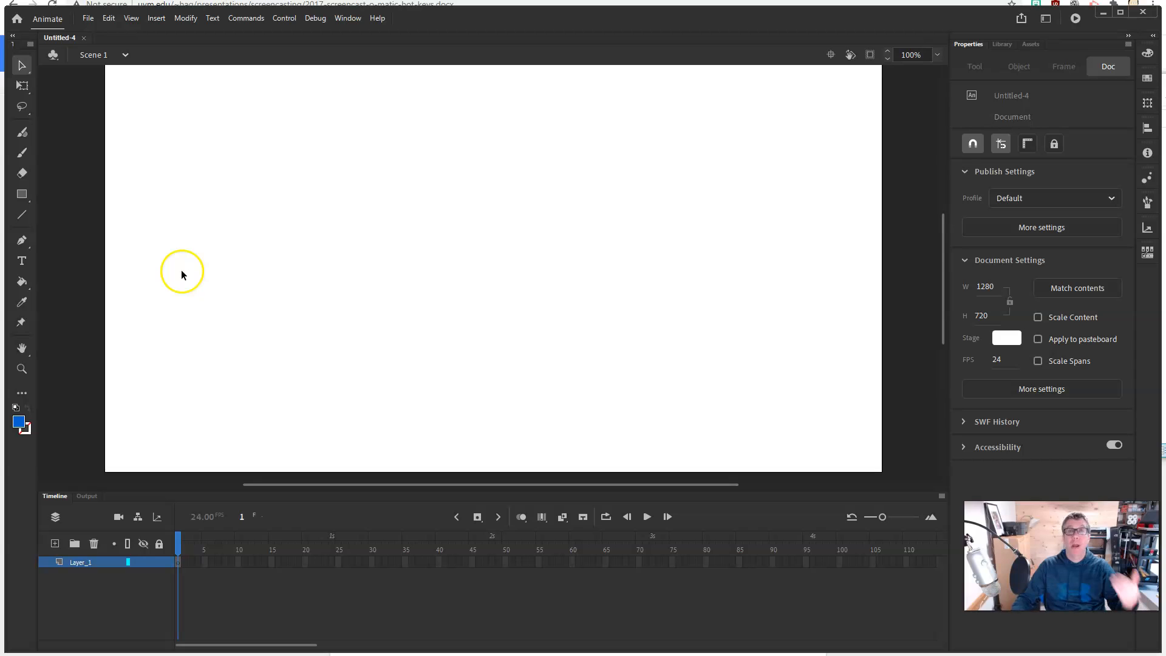
Start importing IKnowWhoIAm_Revised_Artboards-01 to the stage as a single file, without the rest of the image sequence
left_click(88, 23)
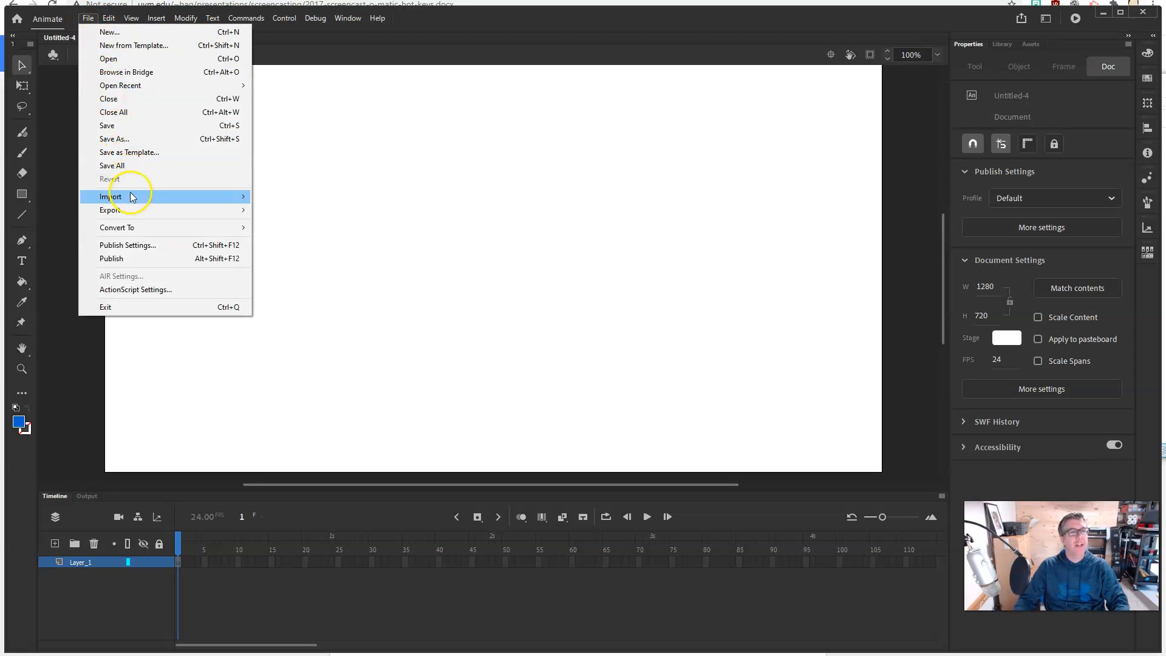
mouse_move(132, 197)
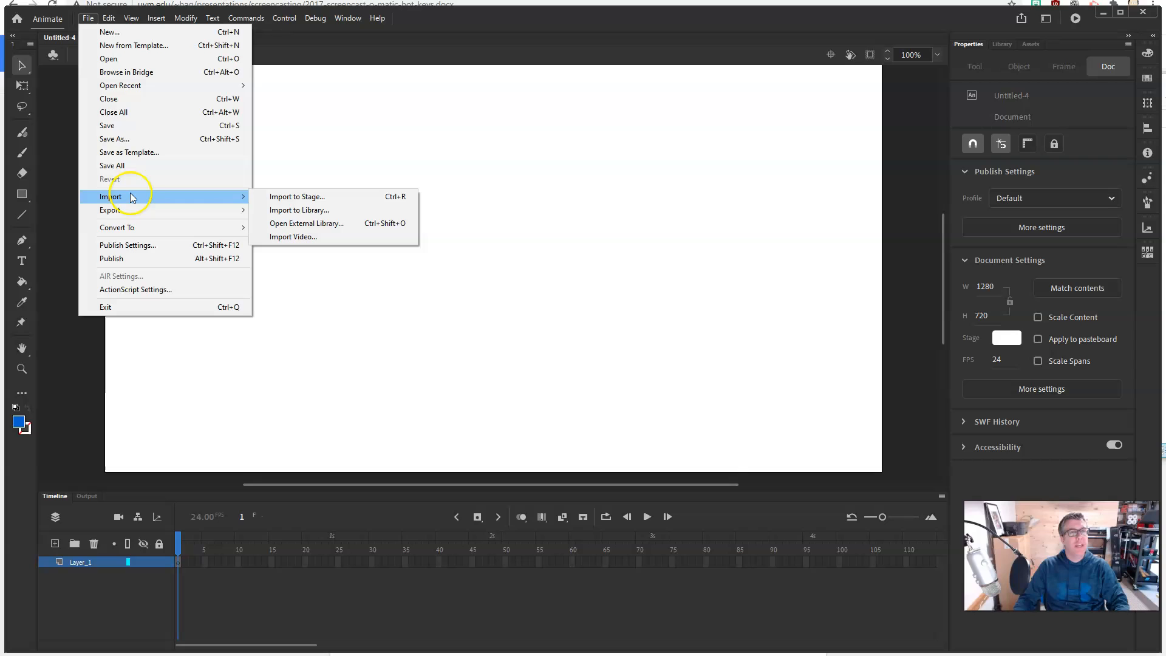
left_click(338, 204)
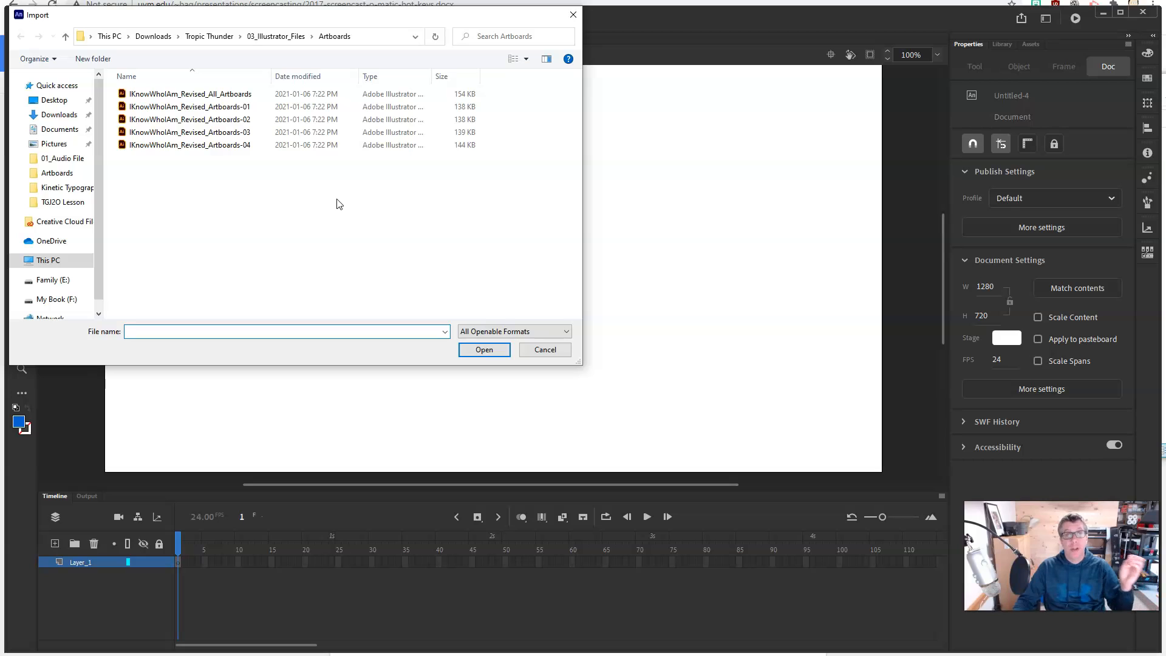
left_click(236, 107)
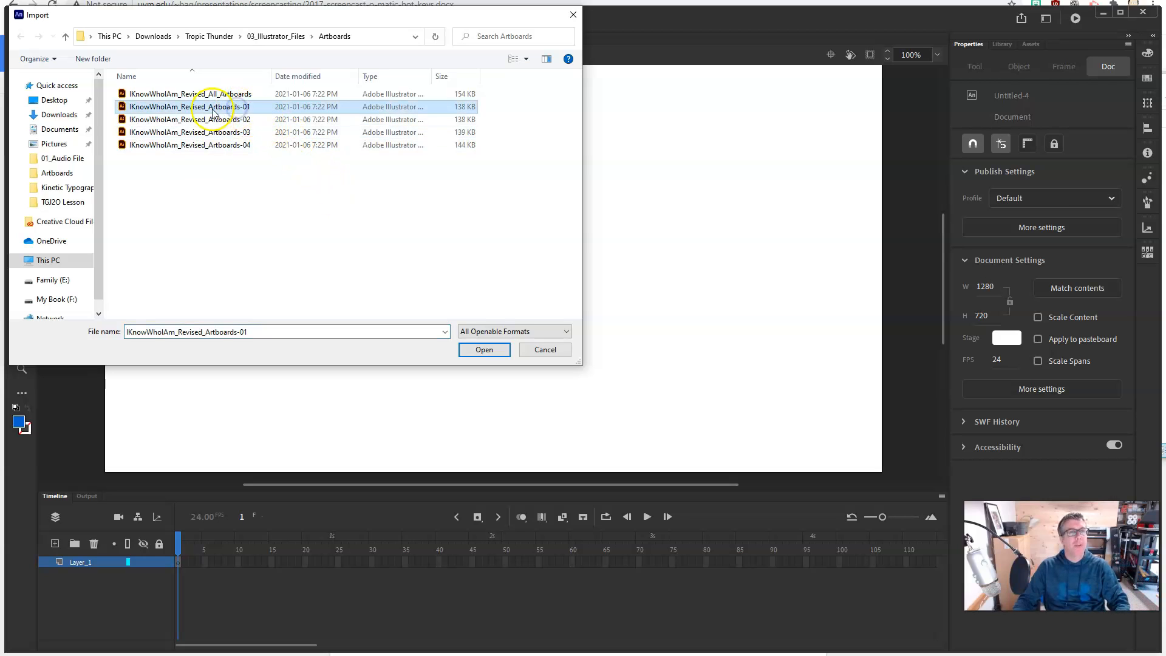
left_click(484, 350)
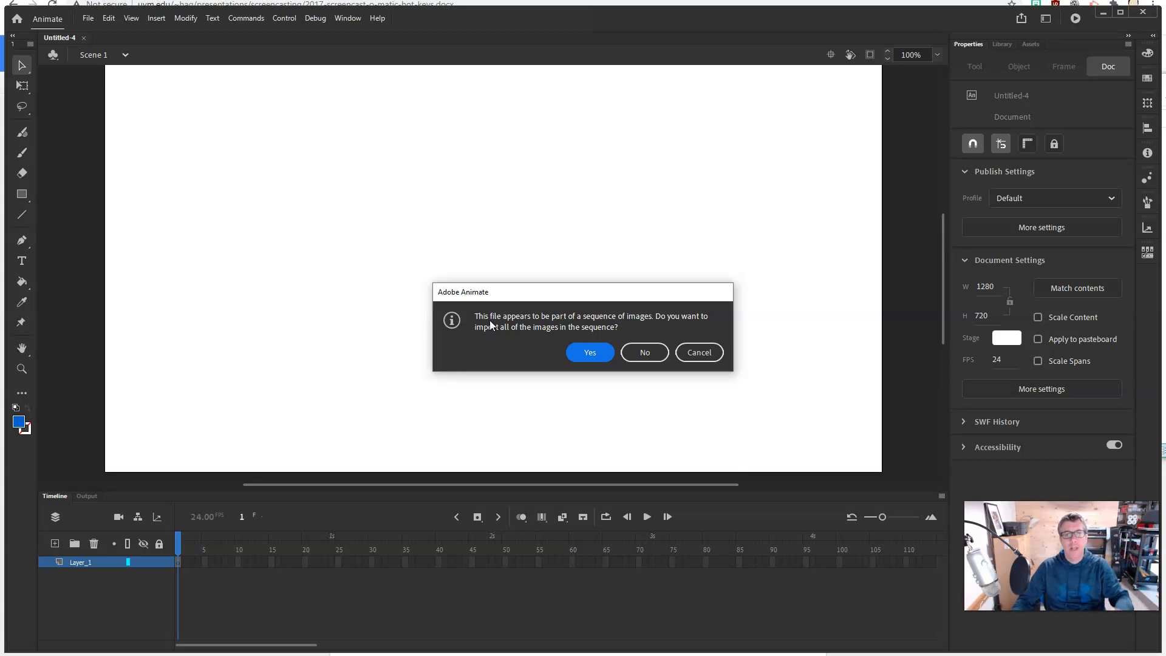
left_click(646, 353)
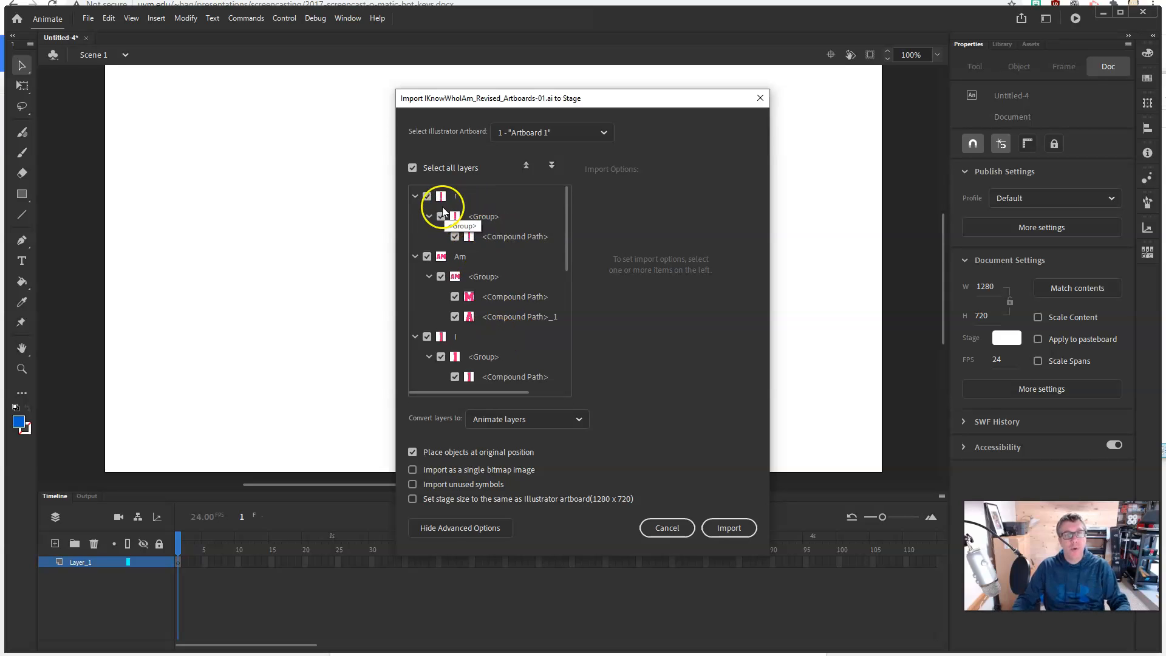
Collapse all the layers in the Illustrator import list, from ! down to I_1
left_click(415, 197)
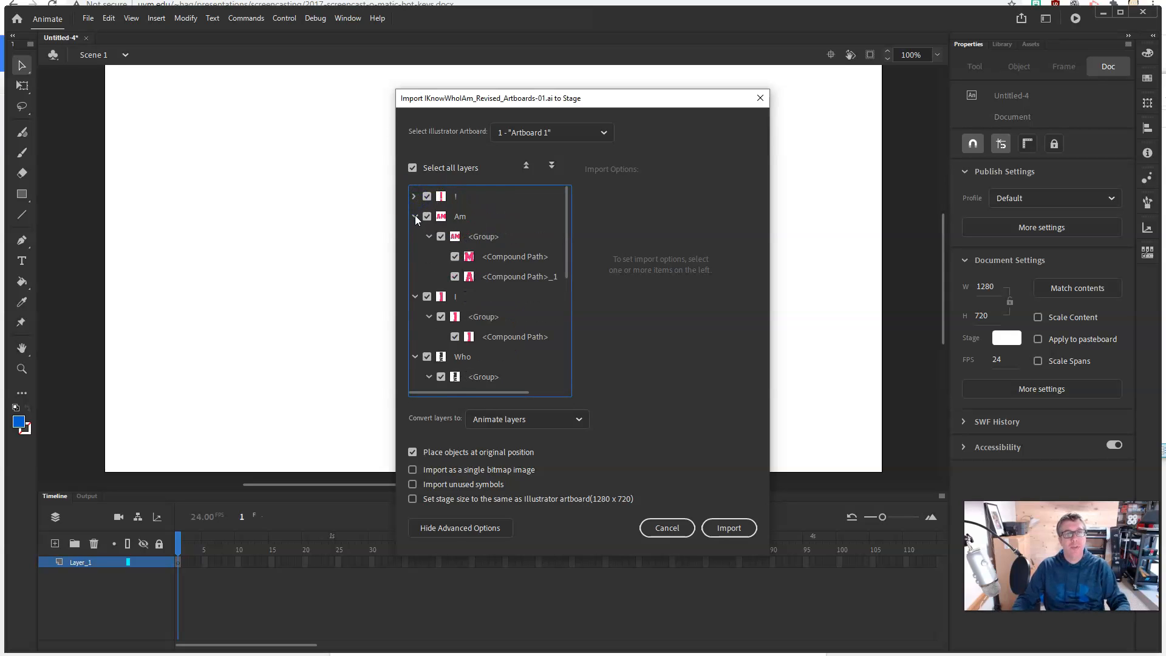
left_click(415, 217)
left_click(416, 236)
left_click(416, 257)
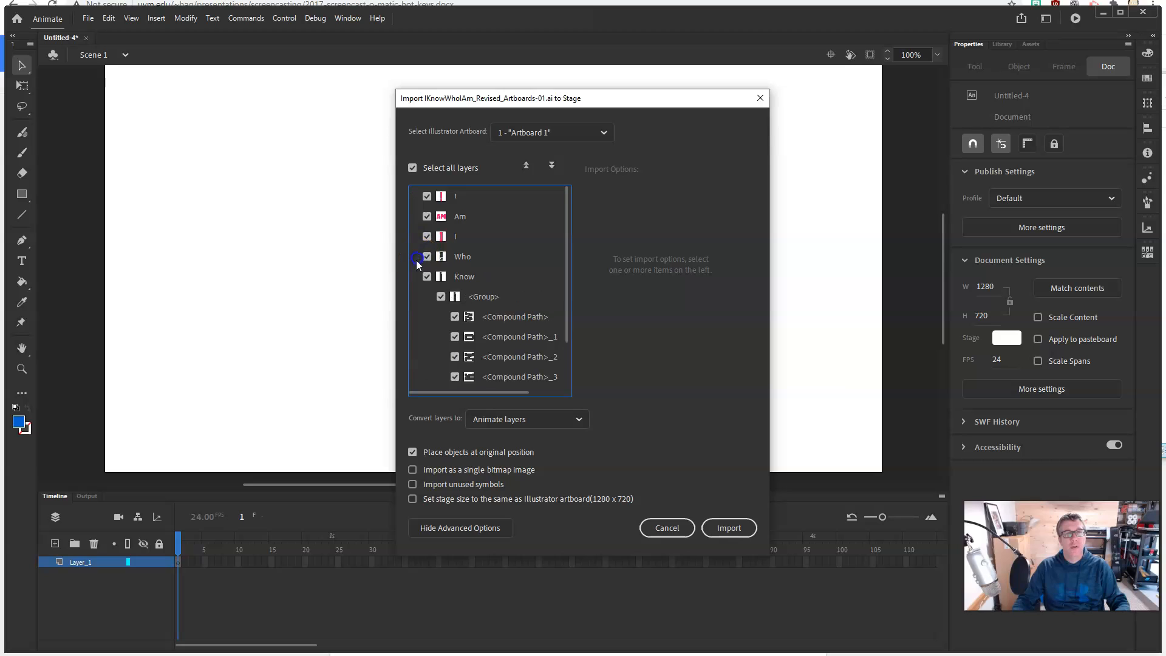
left_click(416, 277)
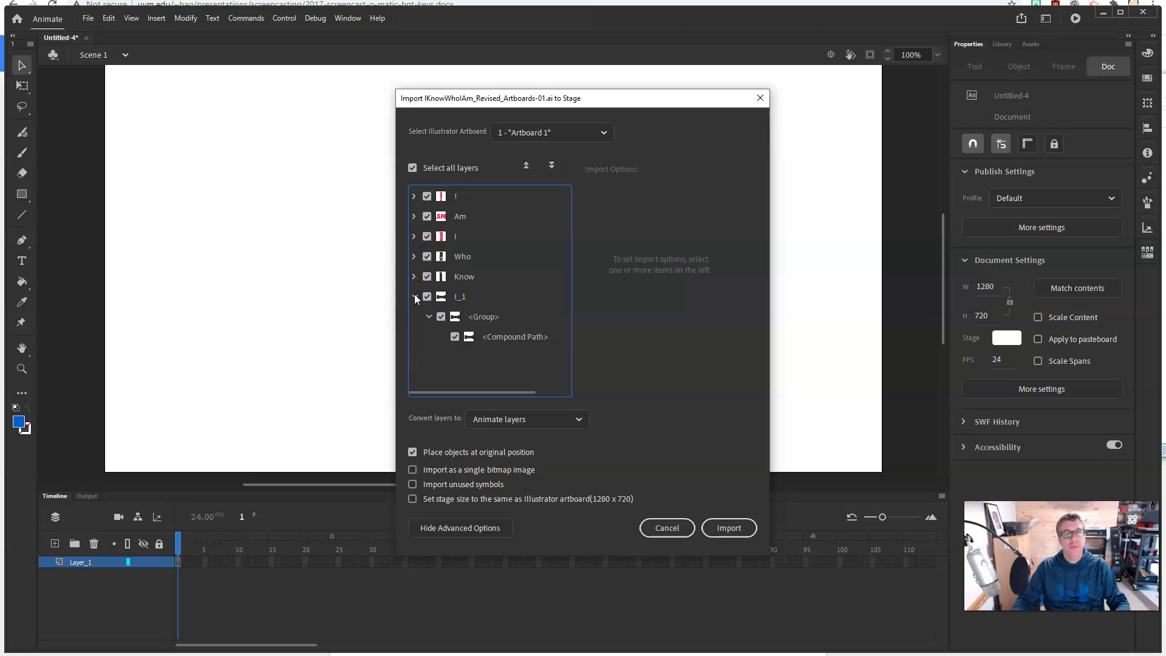
left_click(414, 296)
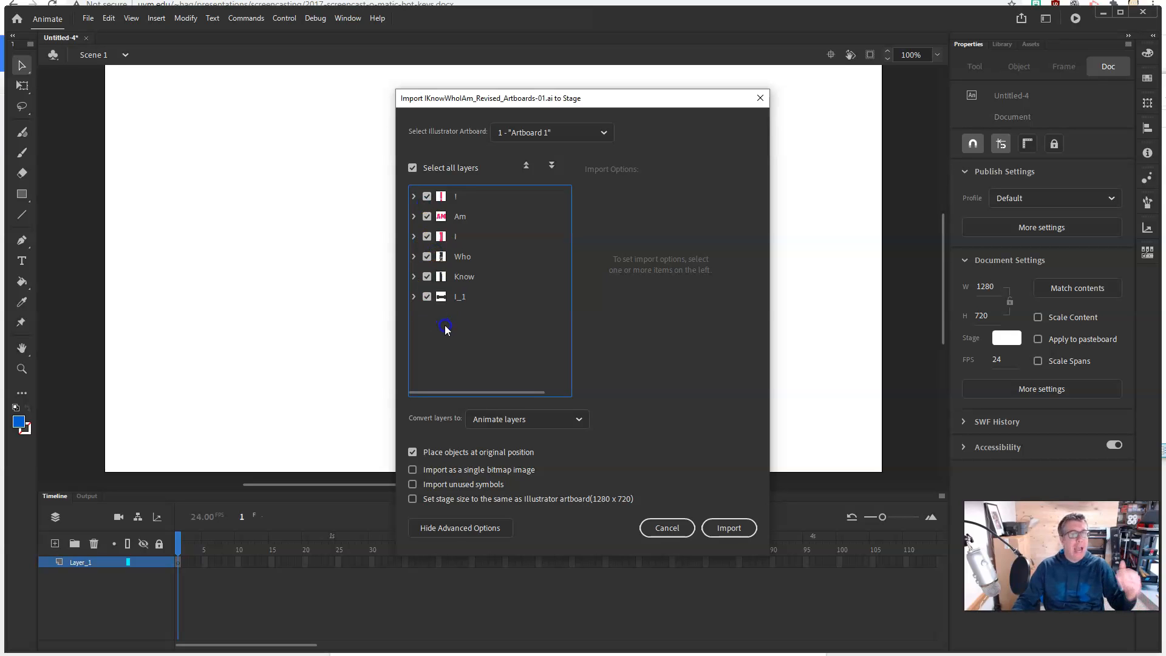
Keep Animate layers as the layer conversion option for the Illustrator import
left_click(508, 420)
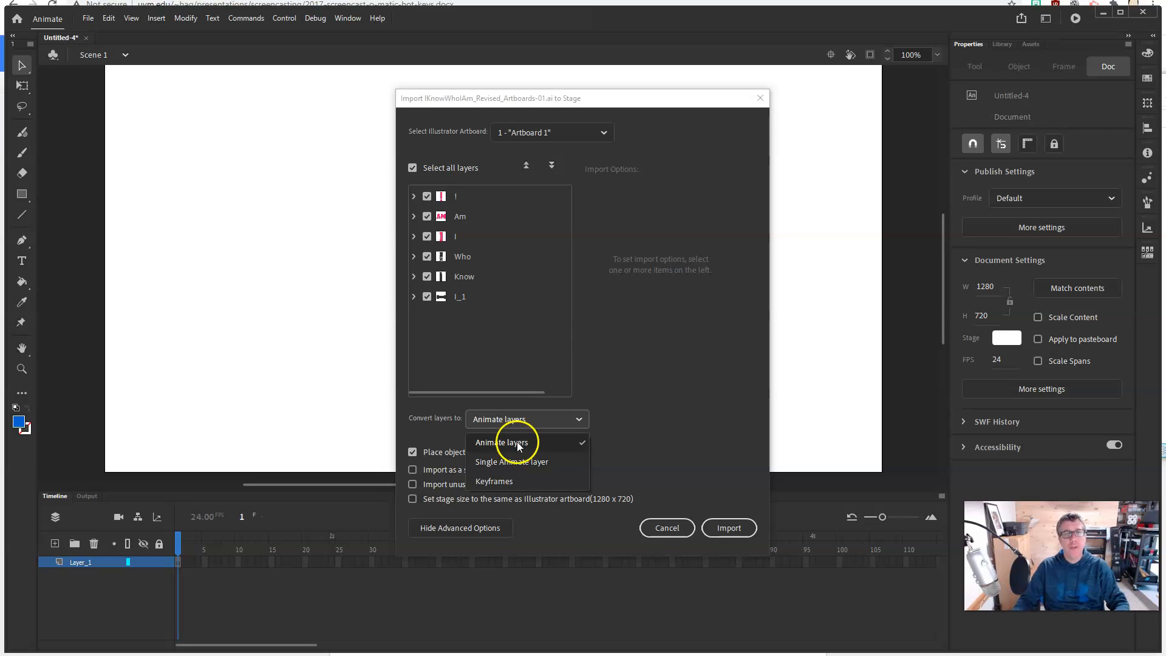
left_click(518, 445)
left_click(508, 362)
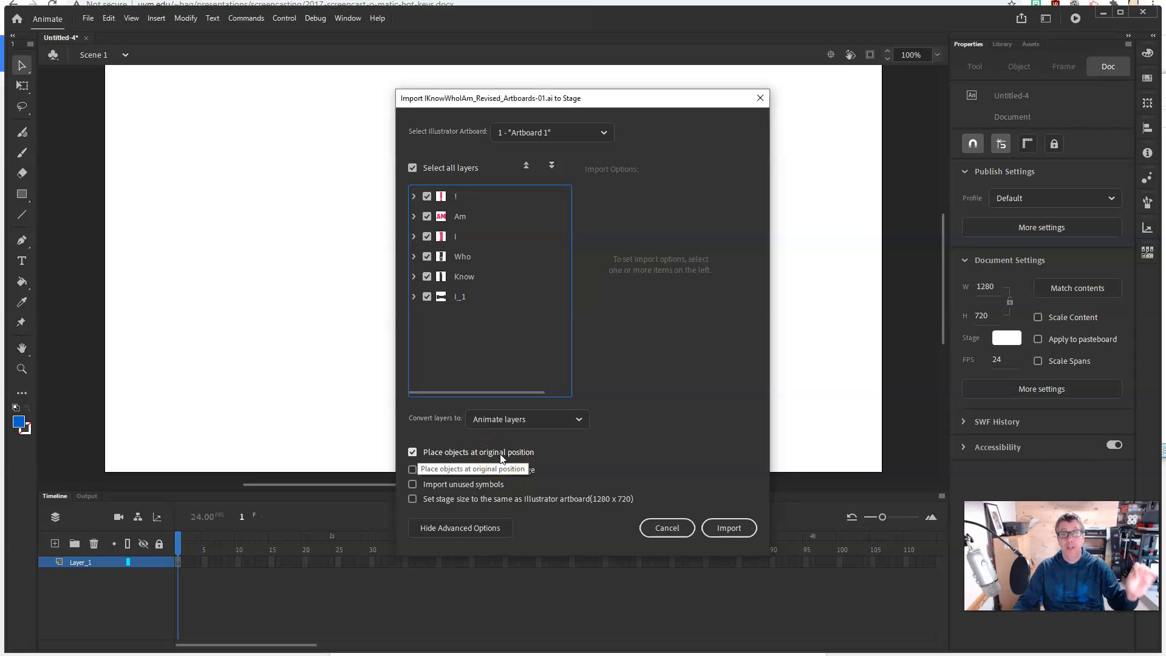
left_click(489, 388)
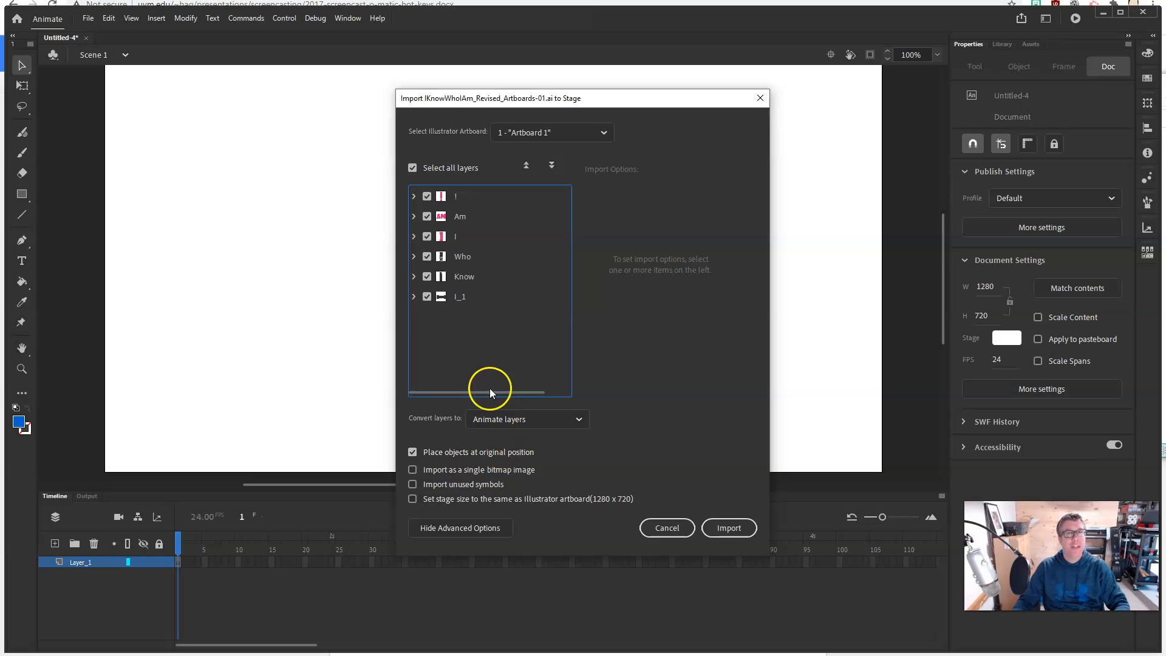
Select all the layers from I_1 to ! and set them to create movie clips on import
left_click(457, 296)
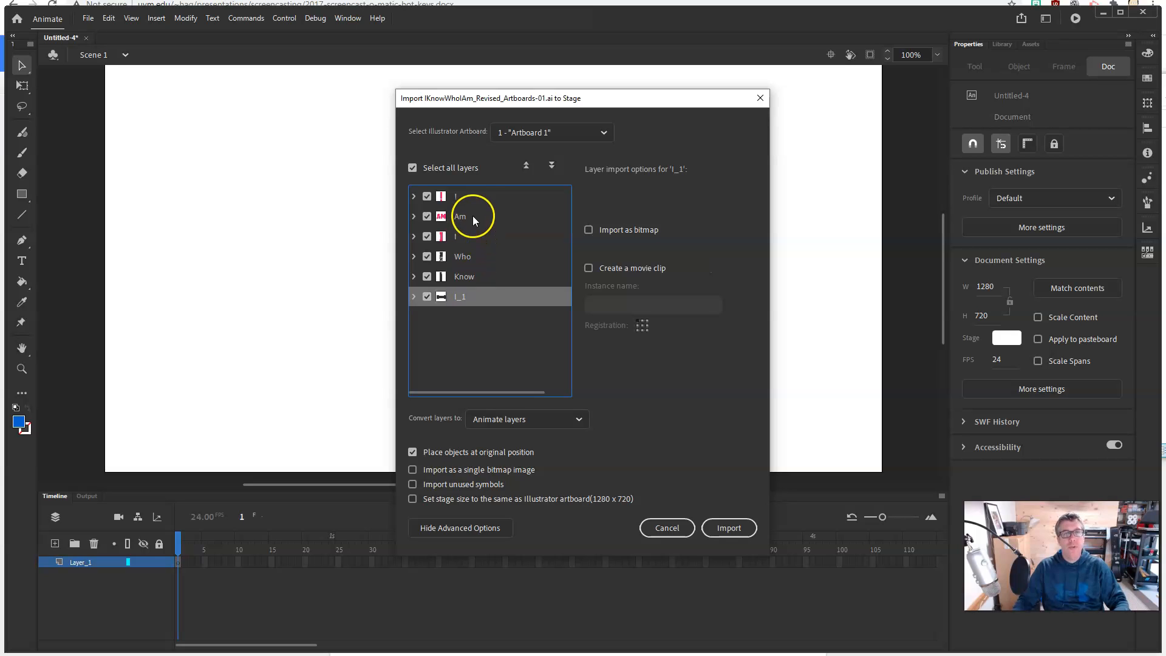
left_click(470, 196, "shift")
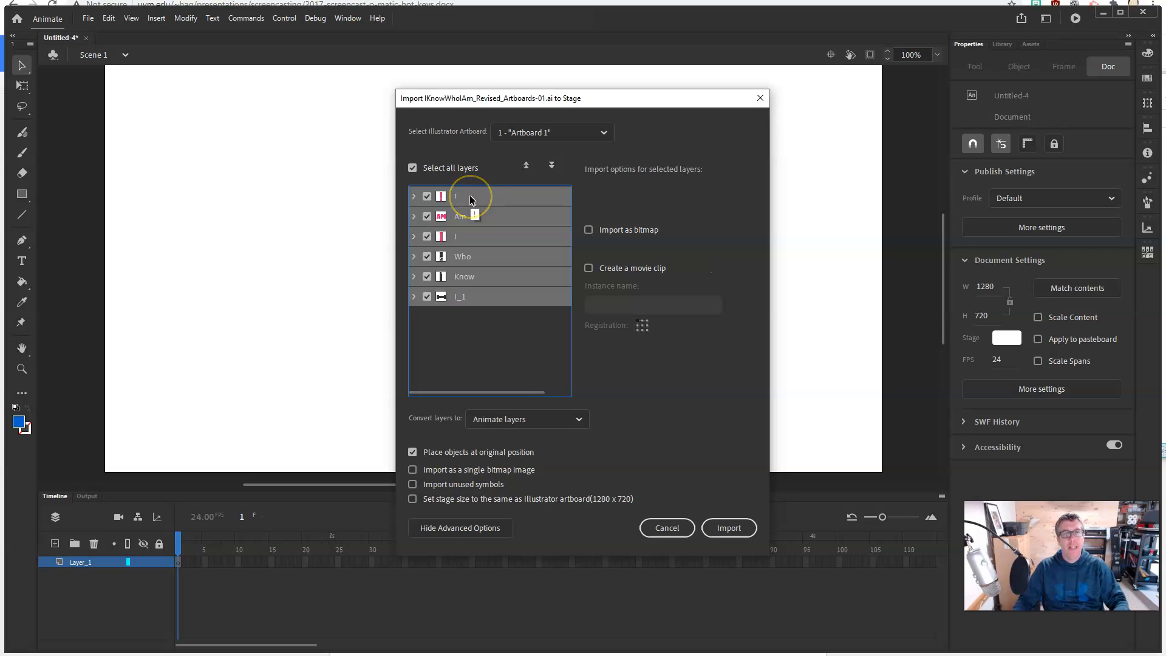
left_click(589, 268)
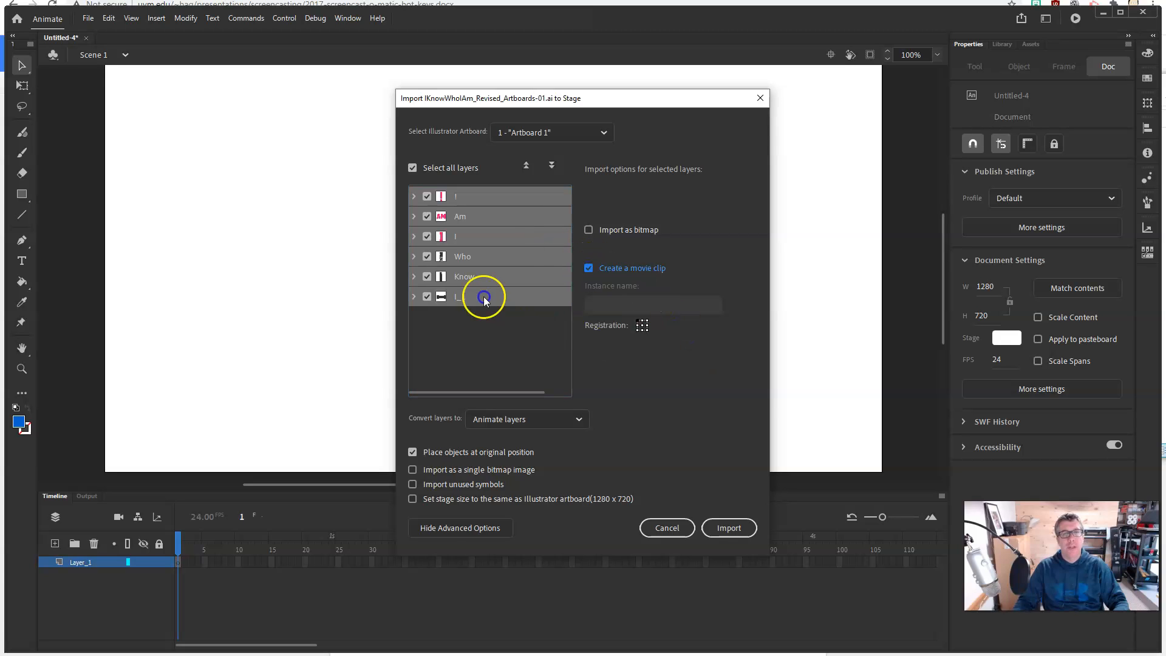
Check the movie clip option of each layer individually and import the artboard to the stage
left_click(462, 298)
left_click(479, 277)
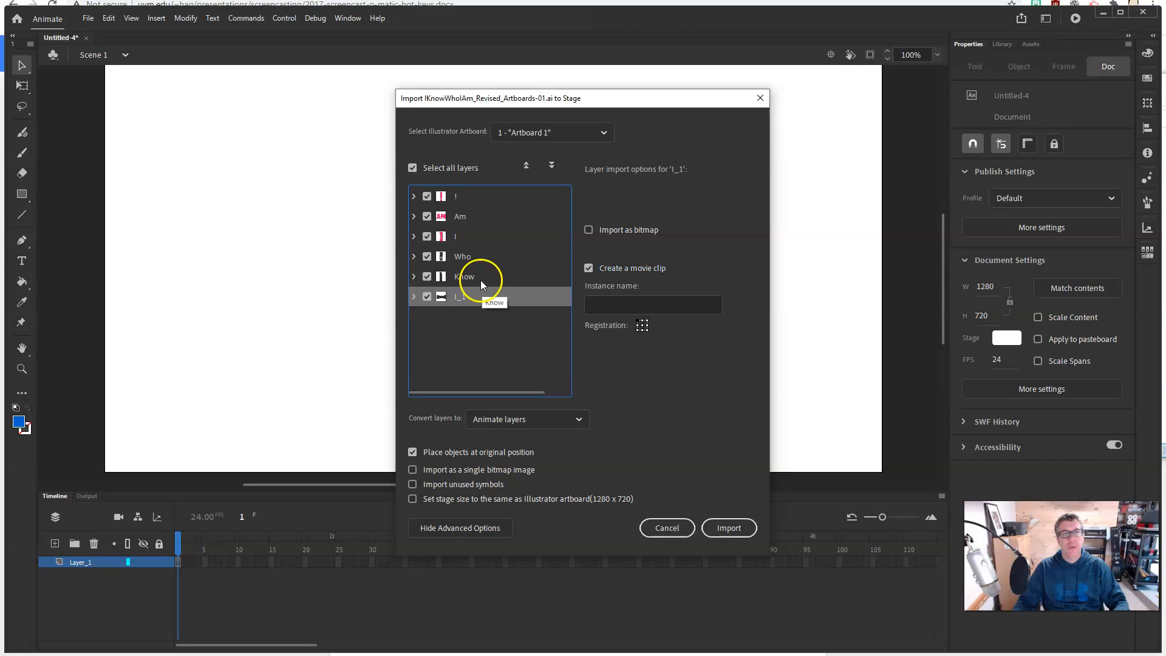
left_click(479, 256)
left_click(478, 240)
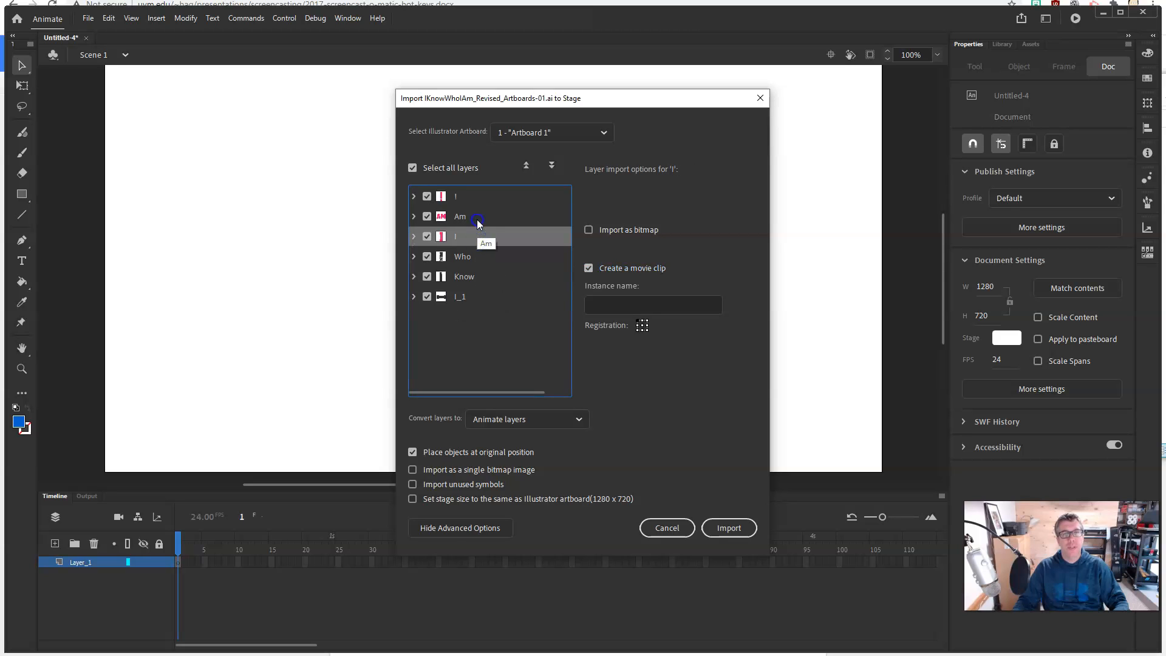
left_click(478, 217)
left_click(478, 197)
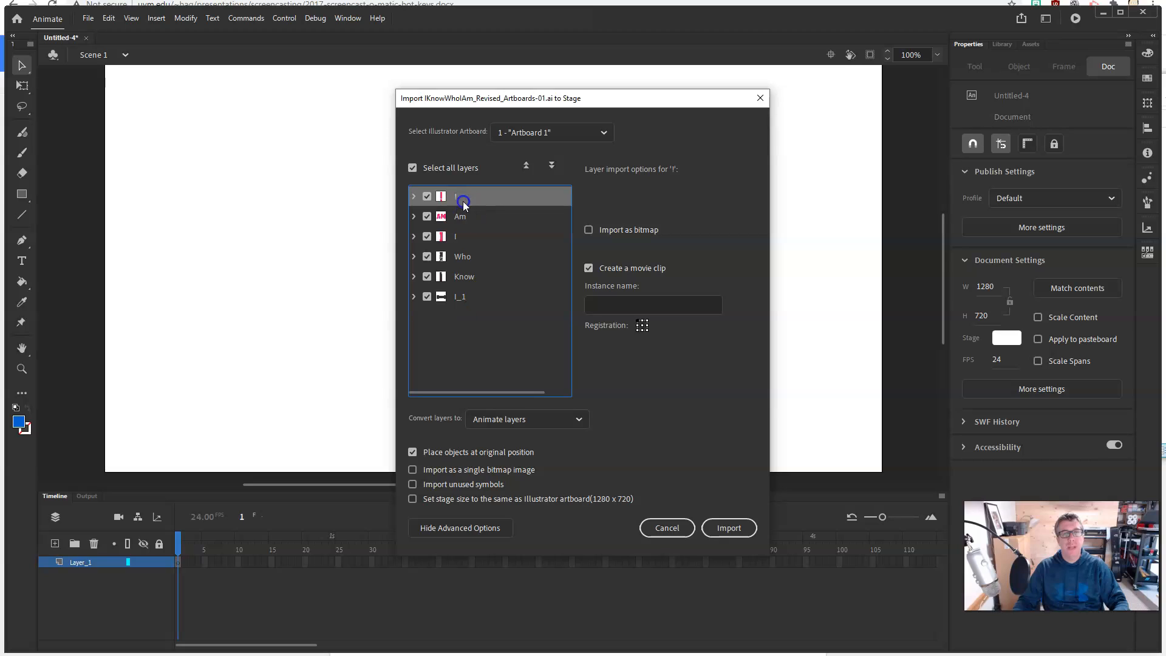
left_click(727, 529)
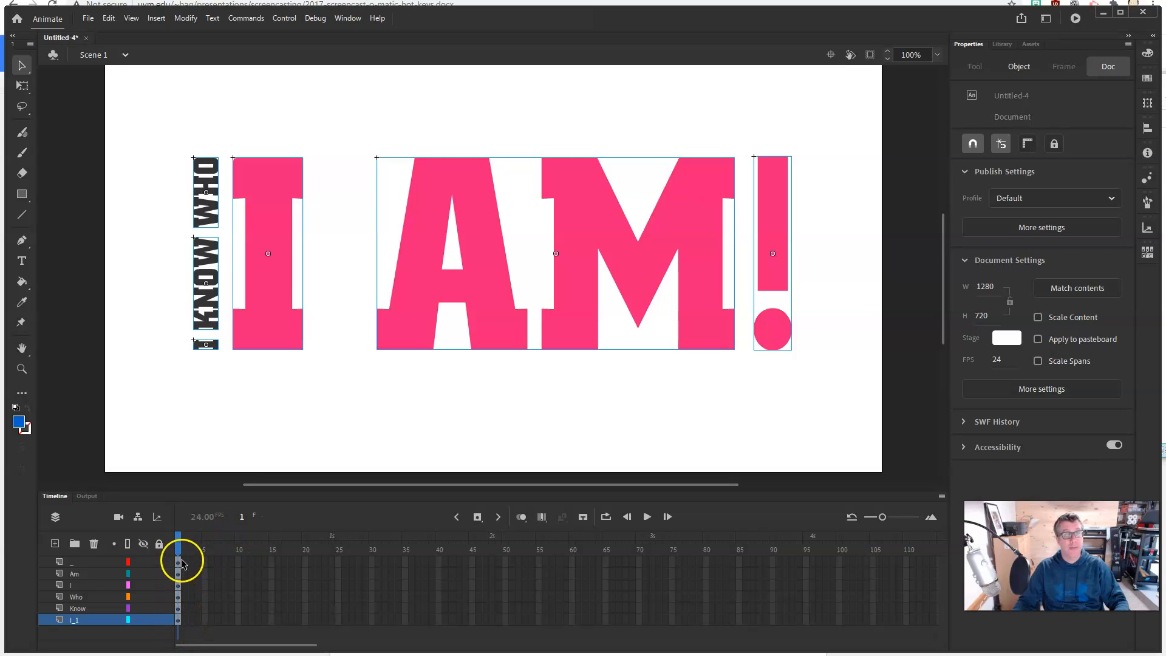
Examine the imported ! and Who movie clips in the library's artboard folder, then return to the object properties
left_click(1003, 46)
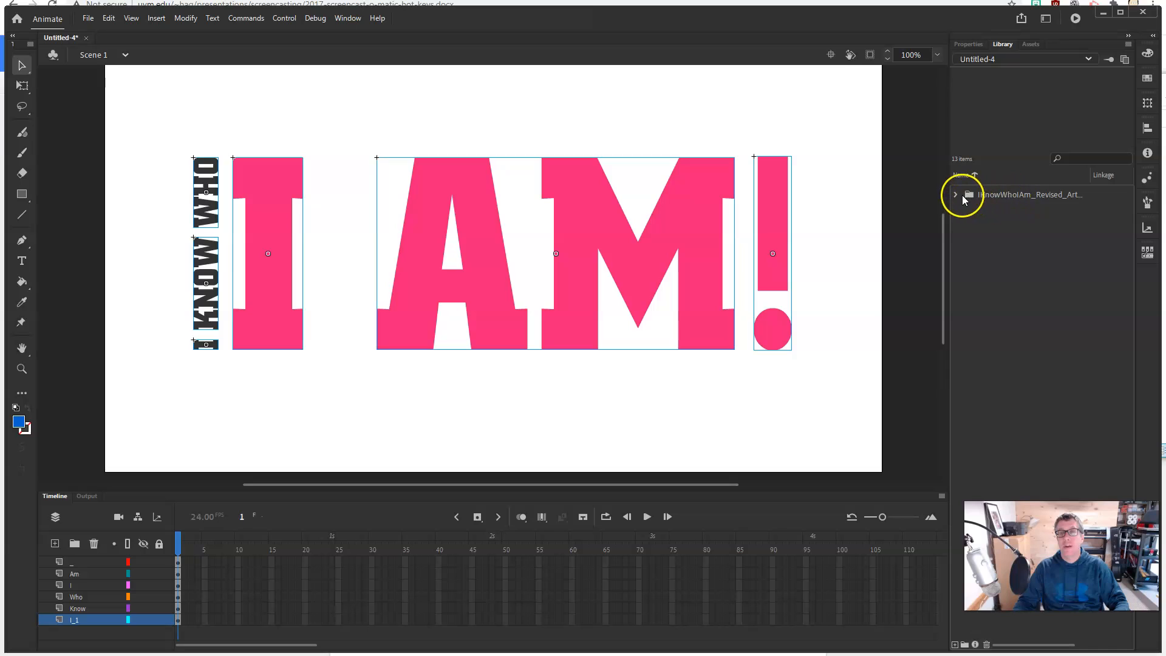
left_click(1055, 195)
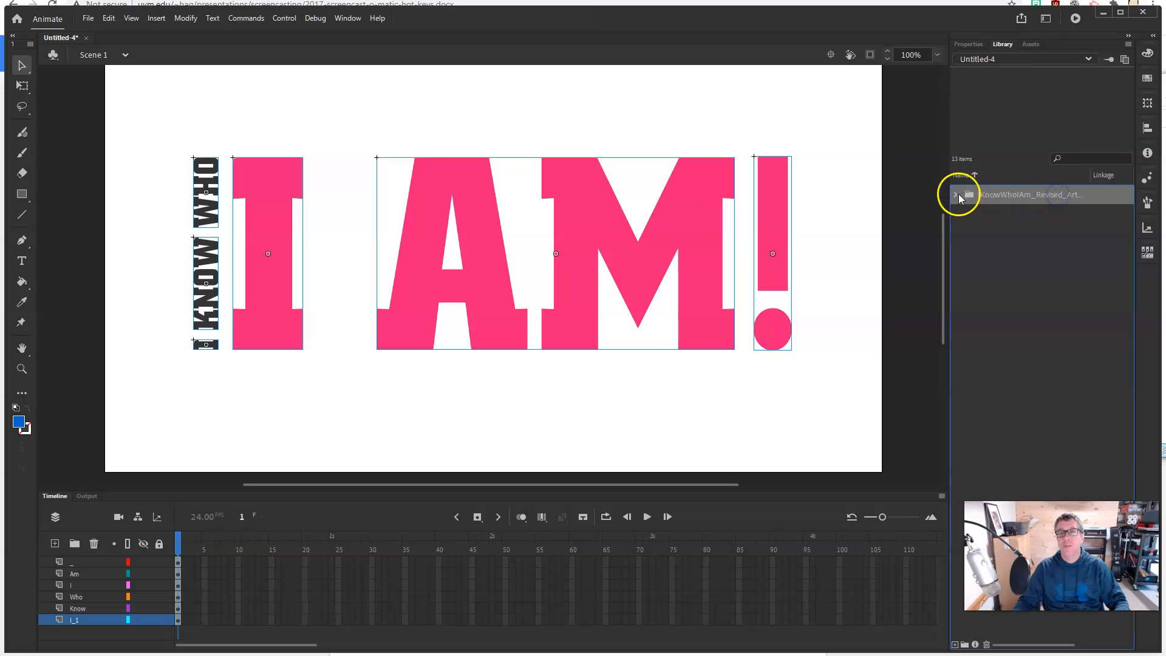
left_click(955, 195)
left_click(969, 216)
left_click(995, 233)
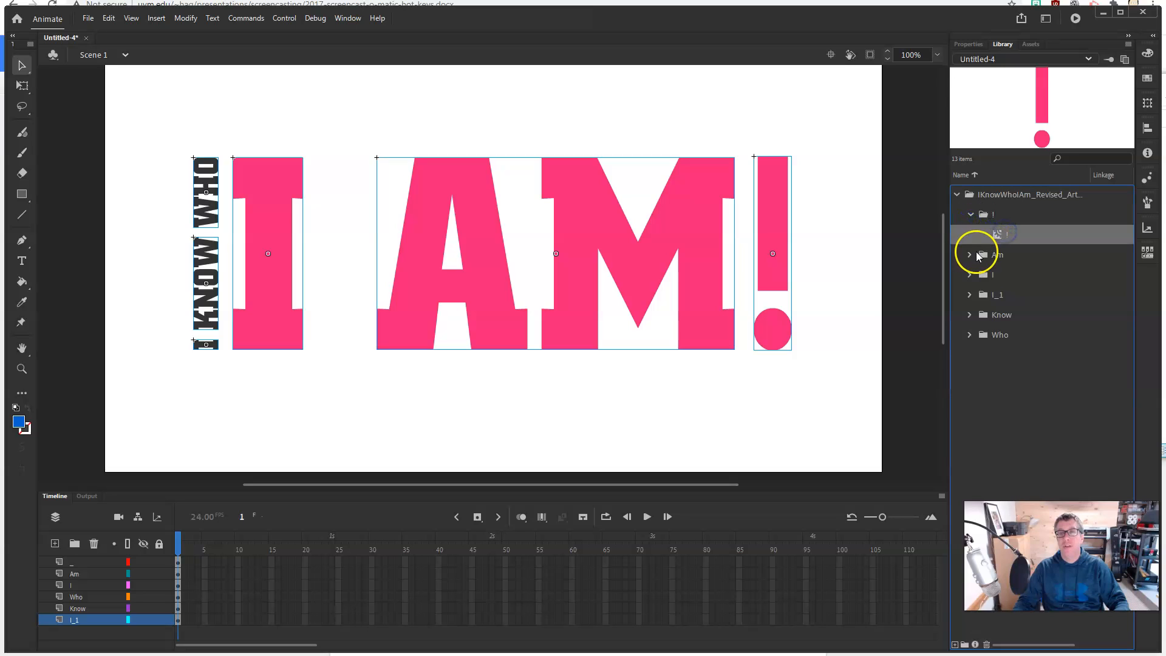
left_click(970, 215)
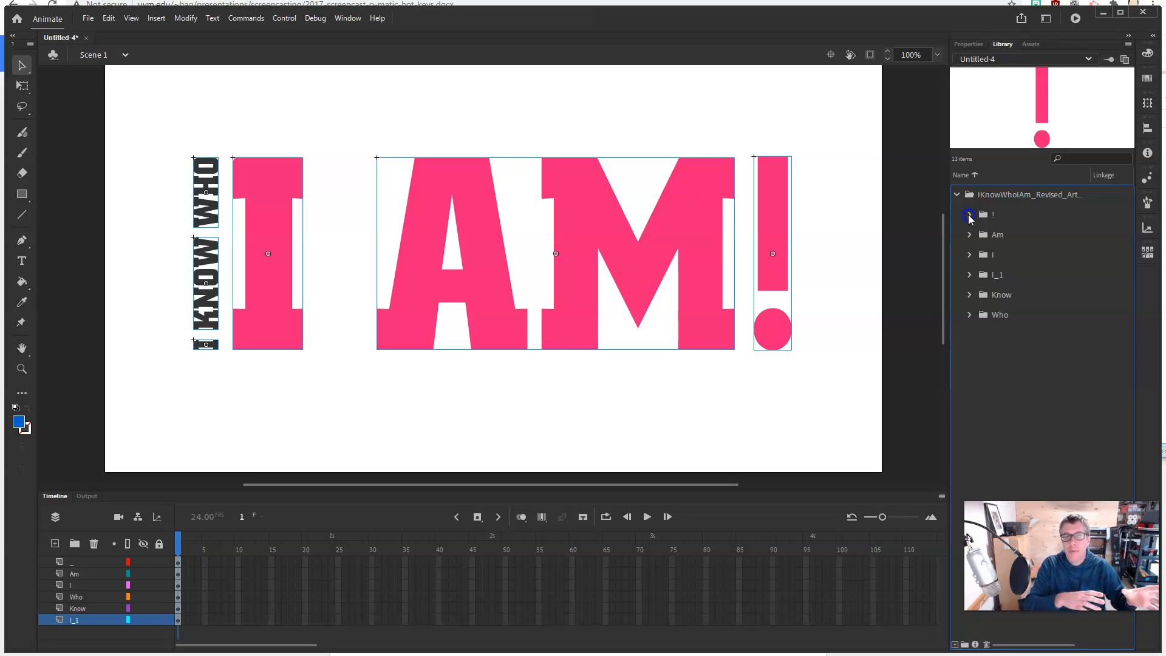
left_click(970, 315)
left_click_drag(1012, 336, 1013, 363)
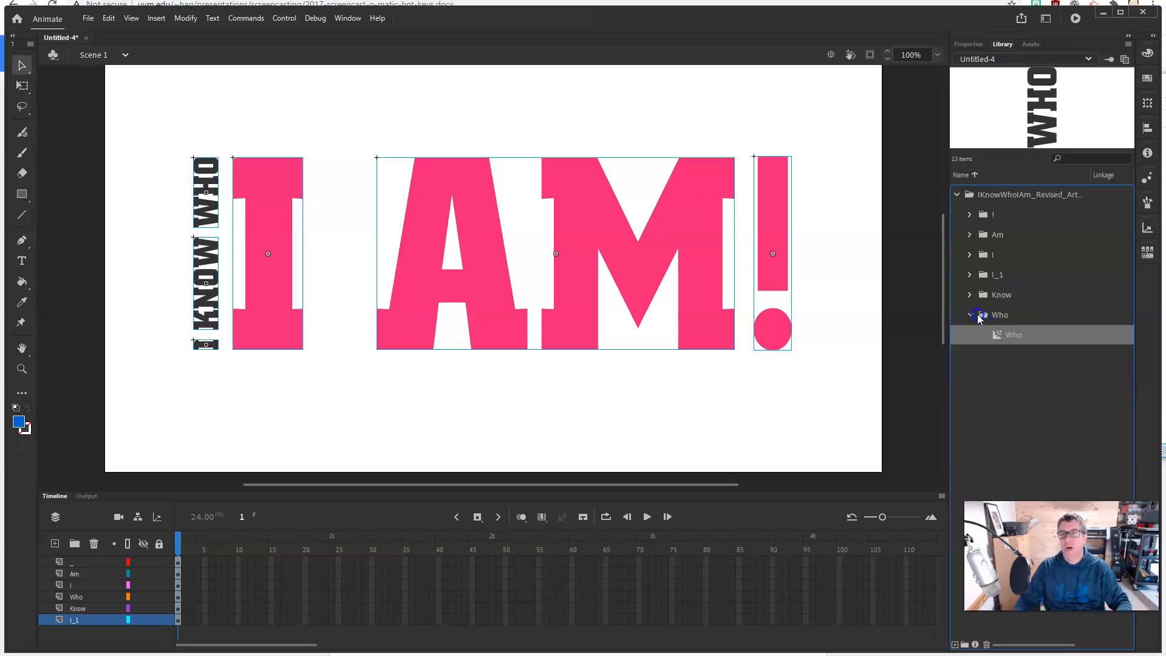
left_click(971, 315)
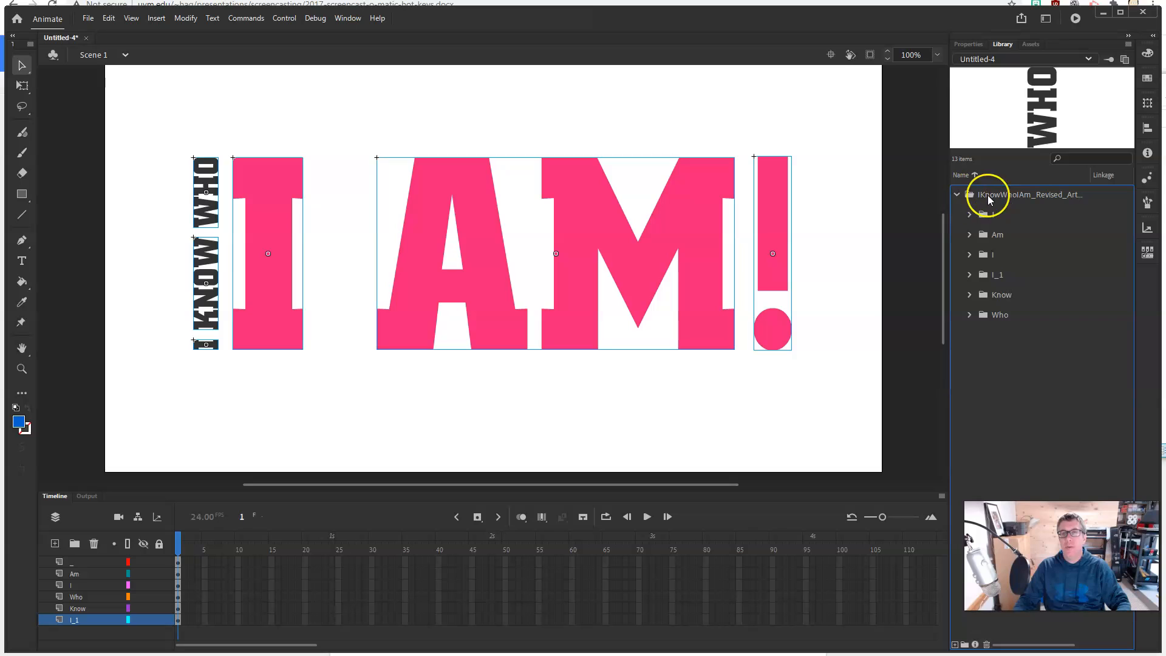
left_click(954, 194)
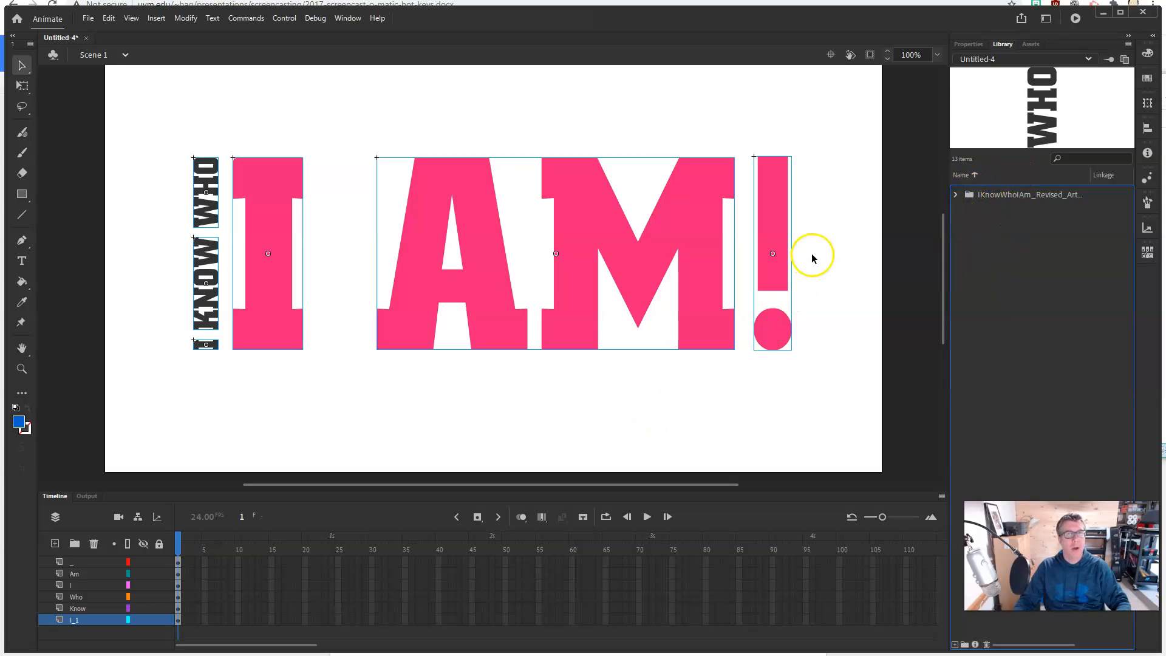
left_click(960, 45)
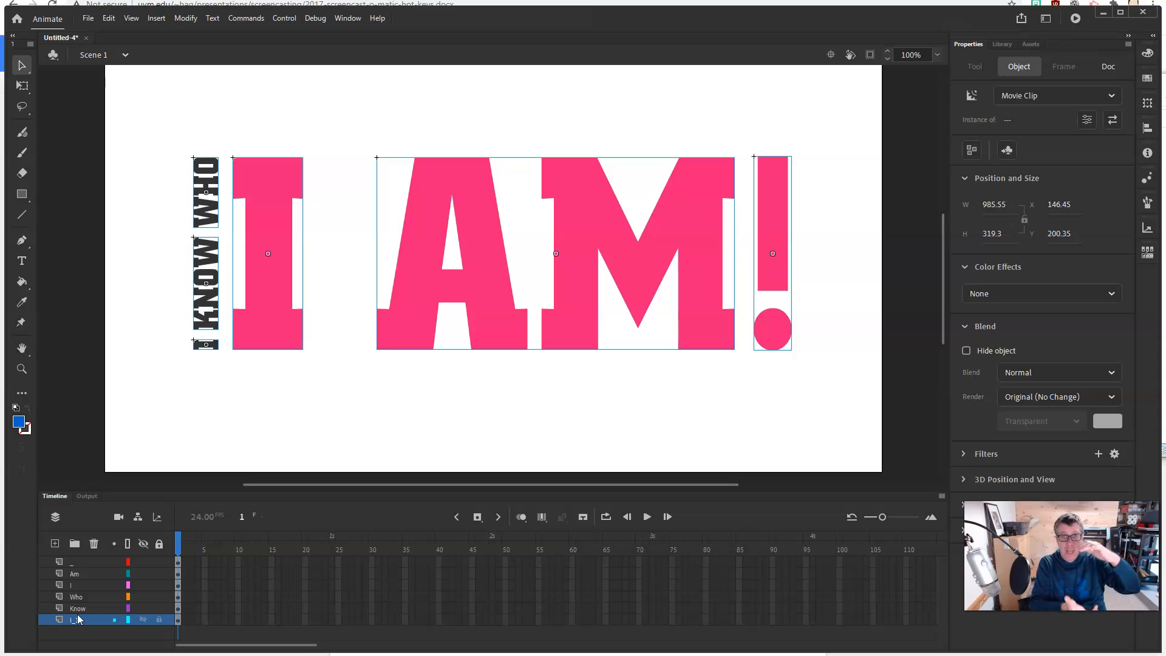
Add a layer folder above the I_1 layer in the timeline and name it Part 1
left_click(74, 545)
left_click(76, 618)
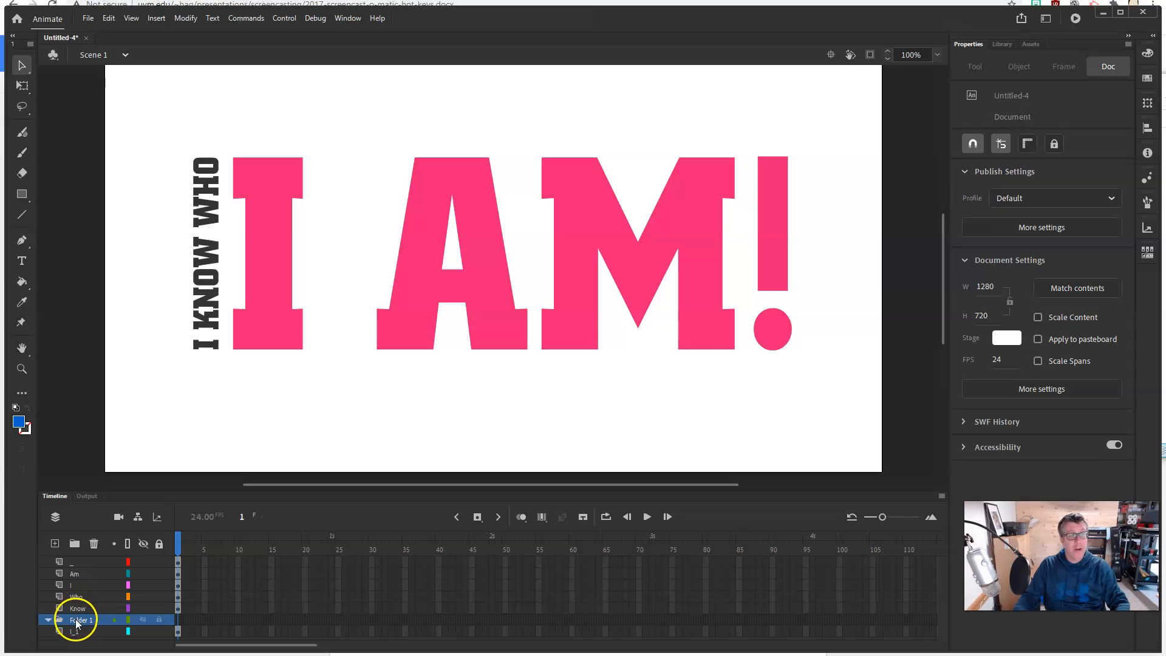
double_click(80, 621)
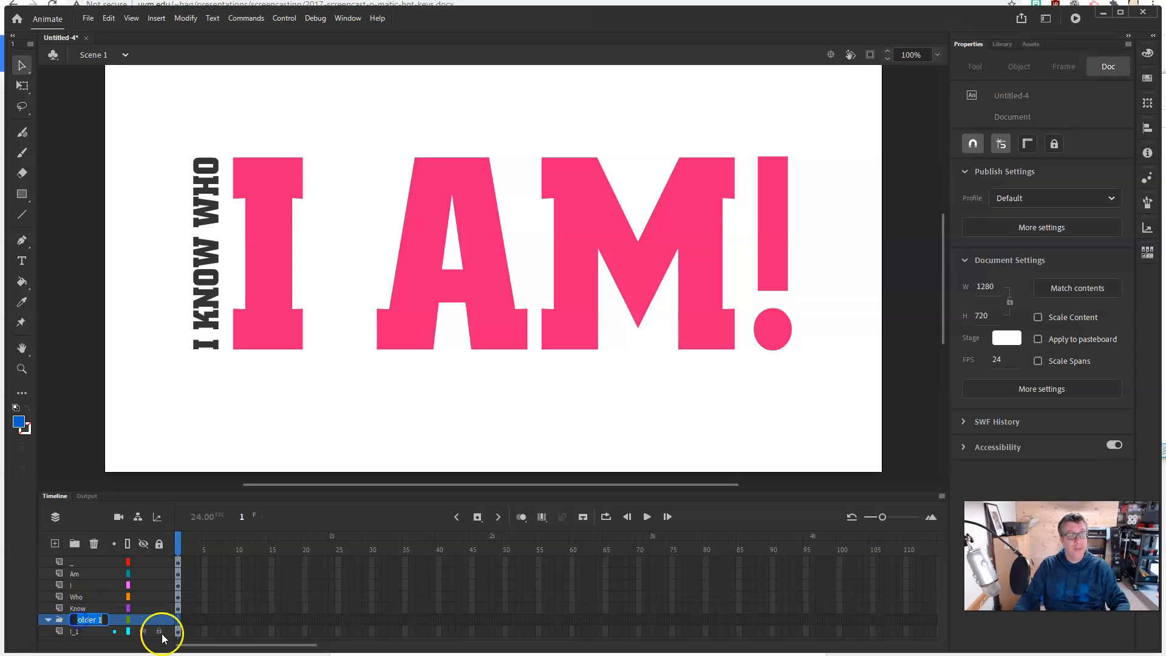
type("Part 1")
key("Return")
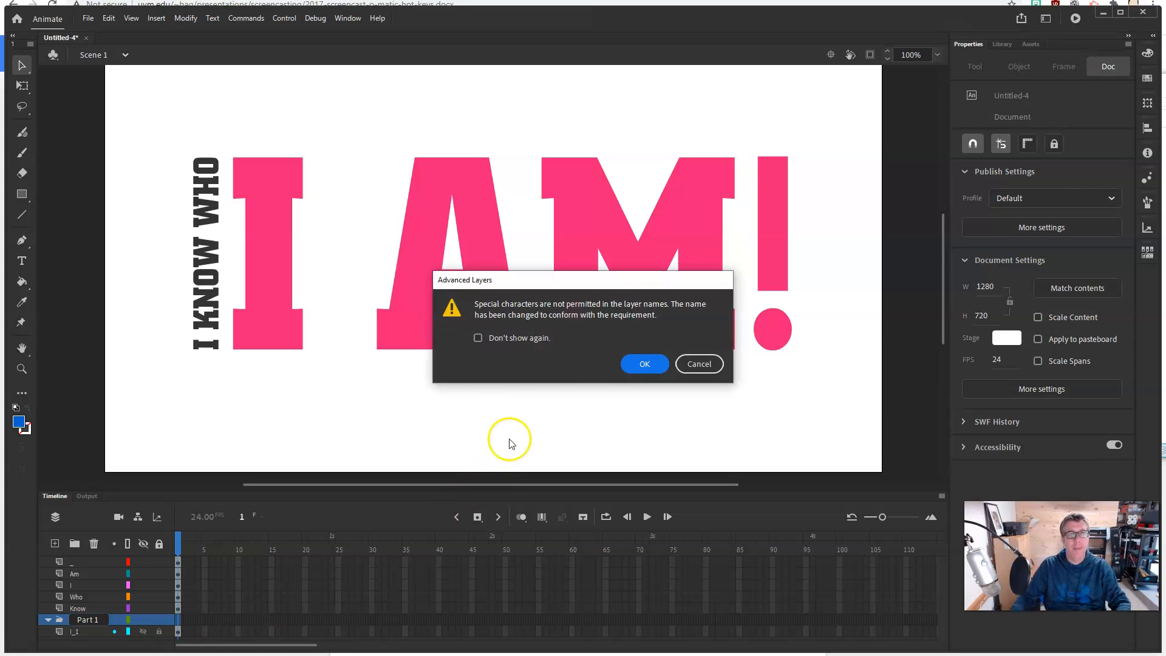
left_click(645, 363)
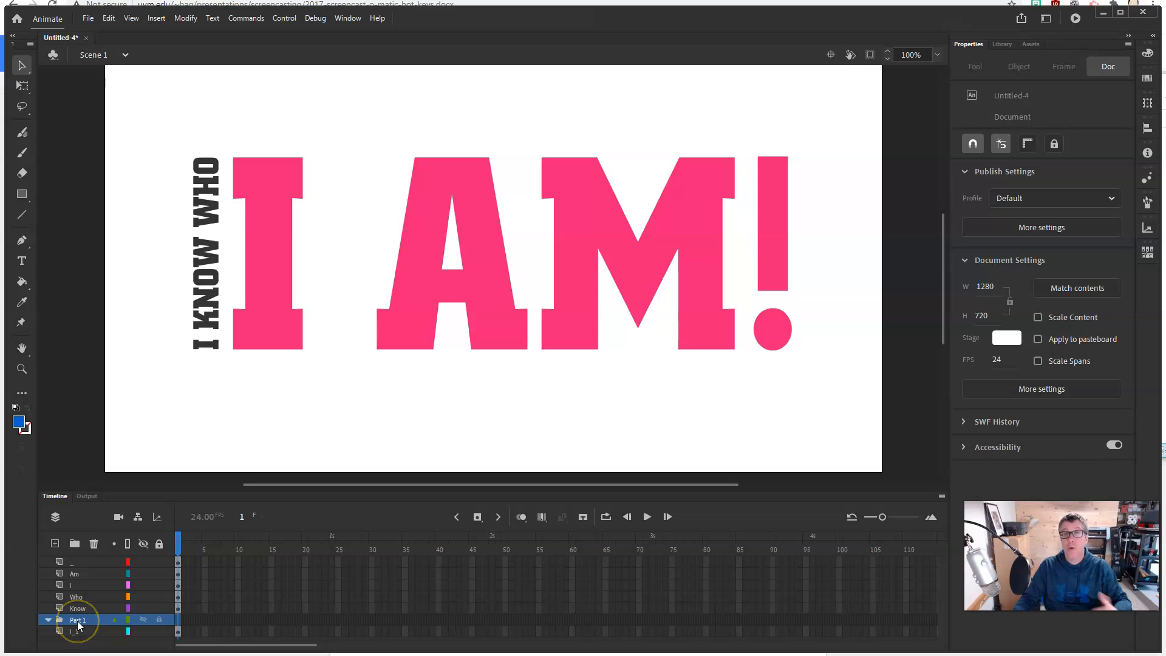
Move the Part 1 folder above all the layers and place the layers from _ down to I_1 inside it
left_click_drag(79, 614, 79, 556)
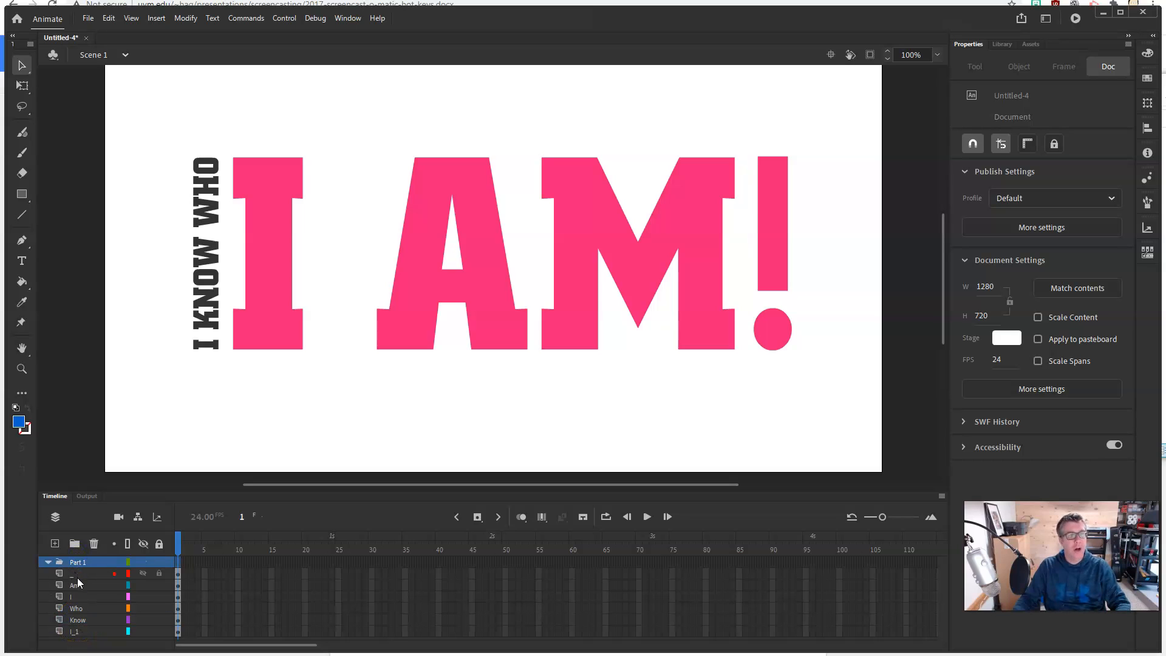
left_click(78, 576)
left_click(81, 630, "shift")
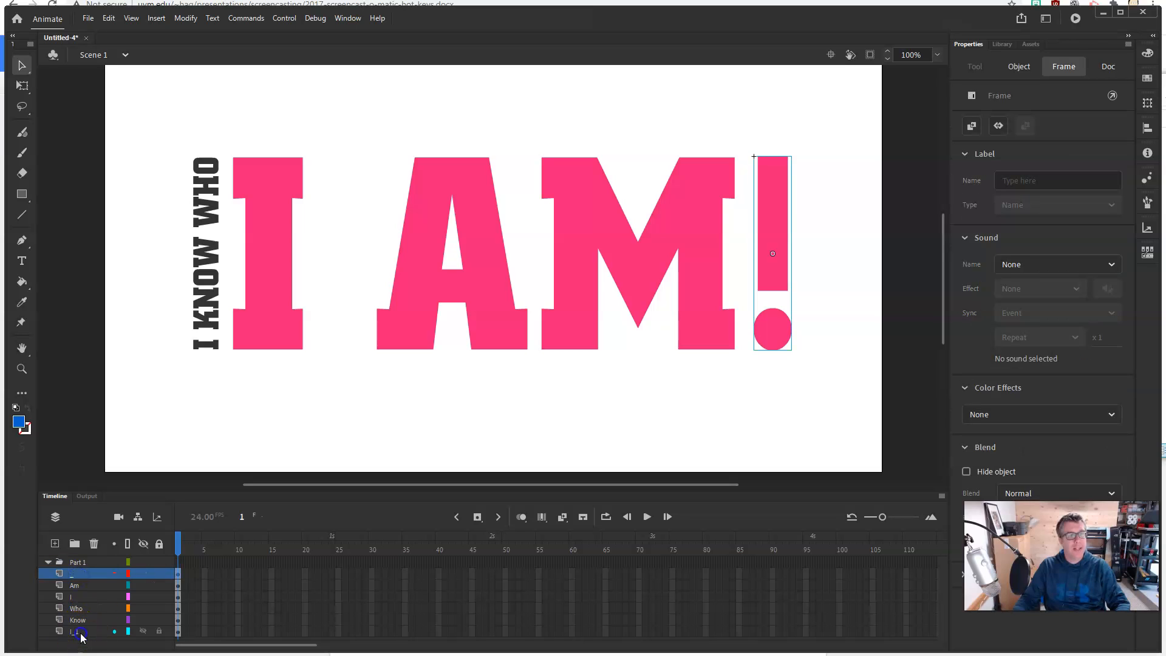
mouse_move(84, 581)
left_mouse_down()
mouse_move(78, 568)
mouse_move(108, 574)
left_mouse_up()
left_click(58, 574)
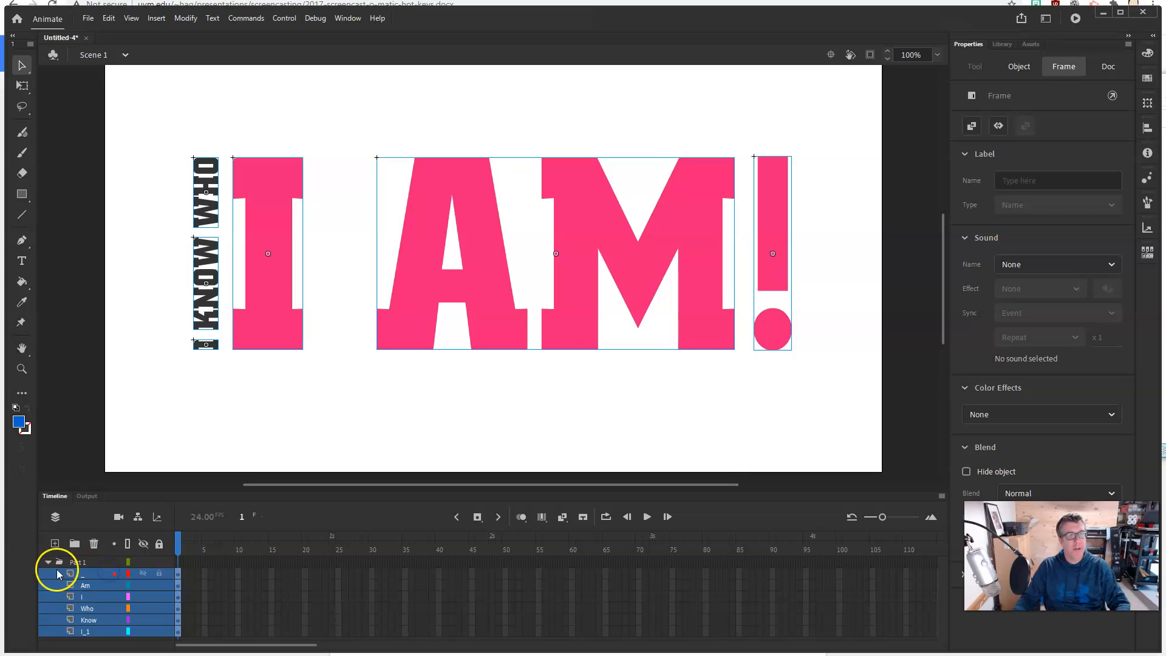
Test collapsing and expanding the Part 1 folder and hiding and showing its contents
left_click(48, 563)
left_click(48, 563)
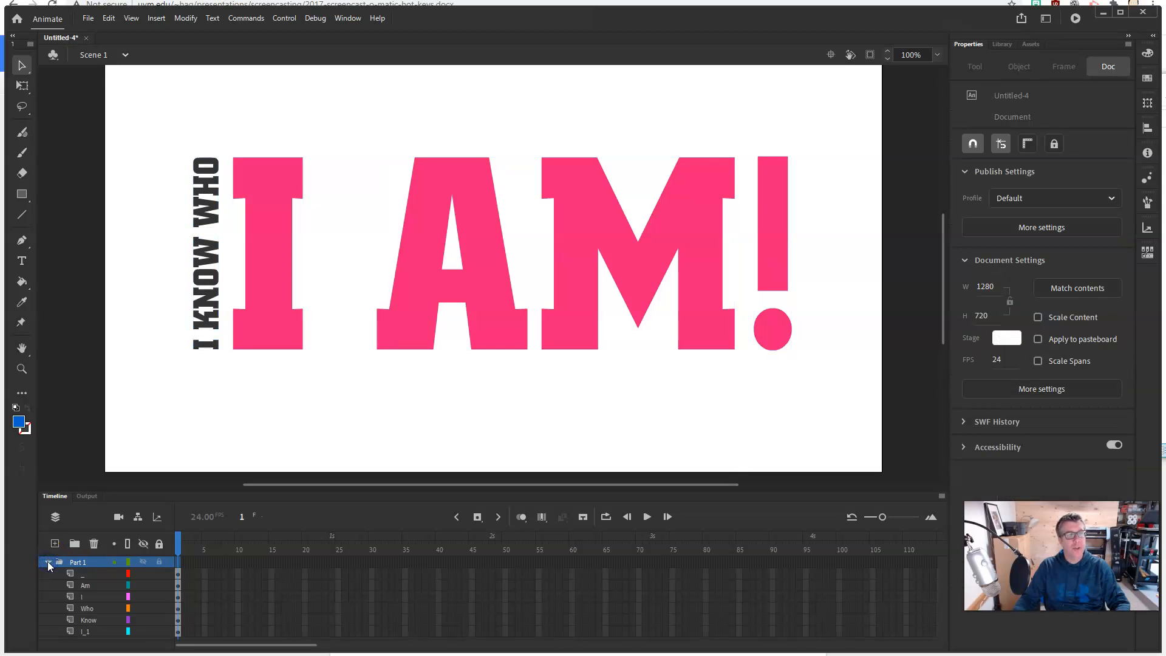
left_click(48, 562)
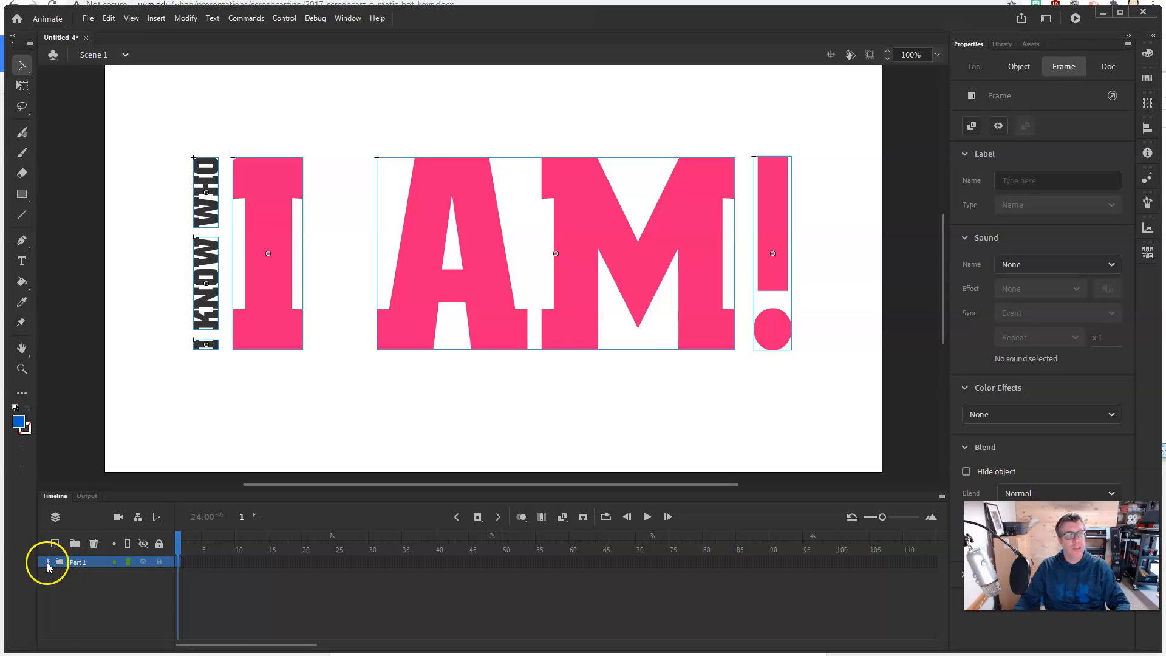
left_click(47, 562)
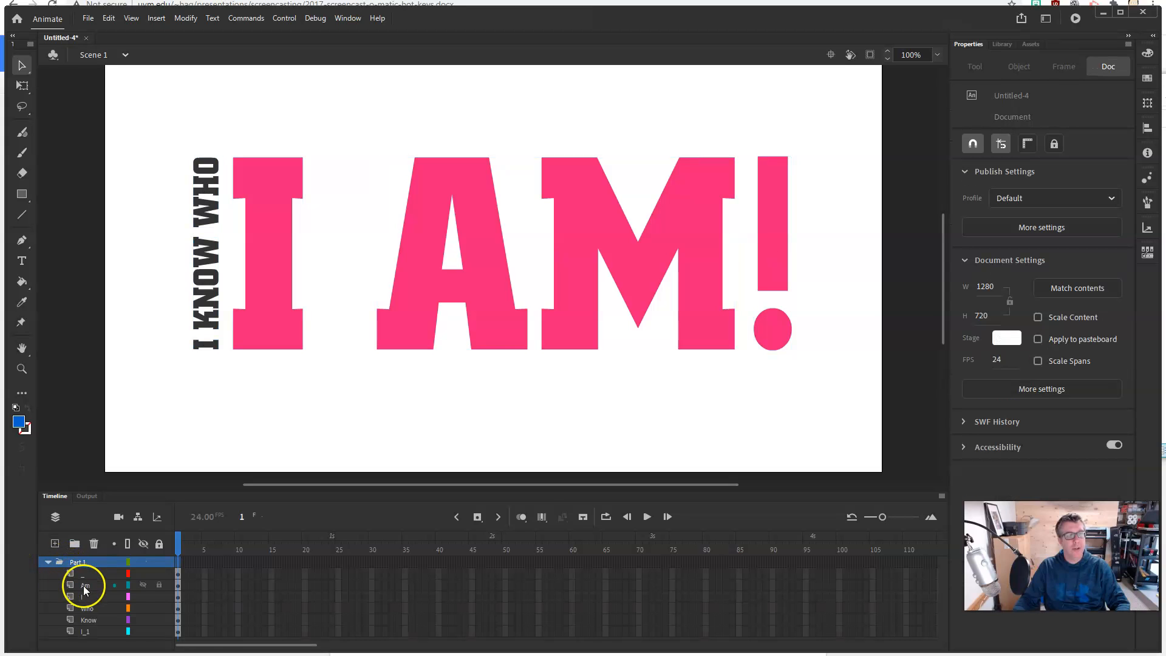
left_click(144, 563)
left_click(144, 562)
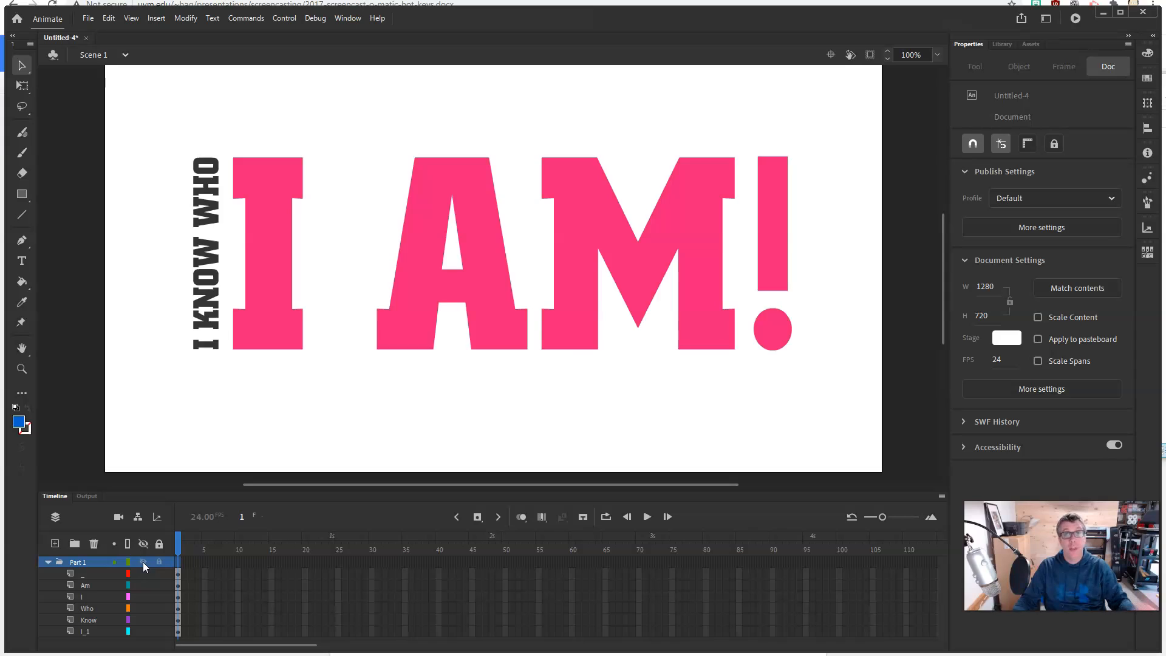
Collapse the Part 1 folder and add a new layer above it
left_click(182, 562)
left_click_drag(198, 568, 207, 566)
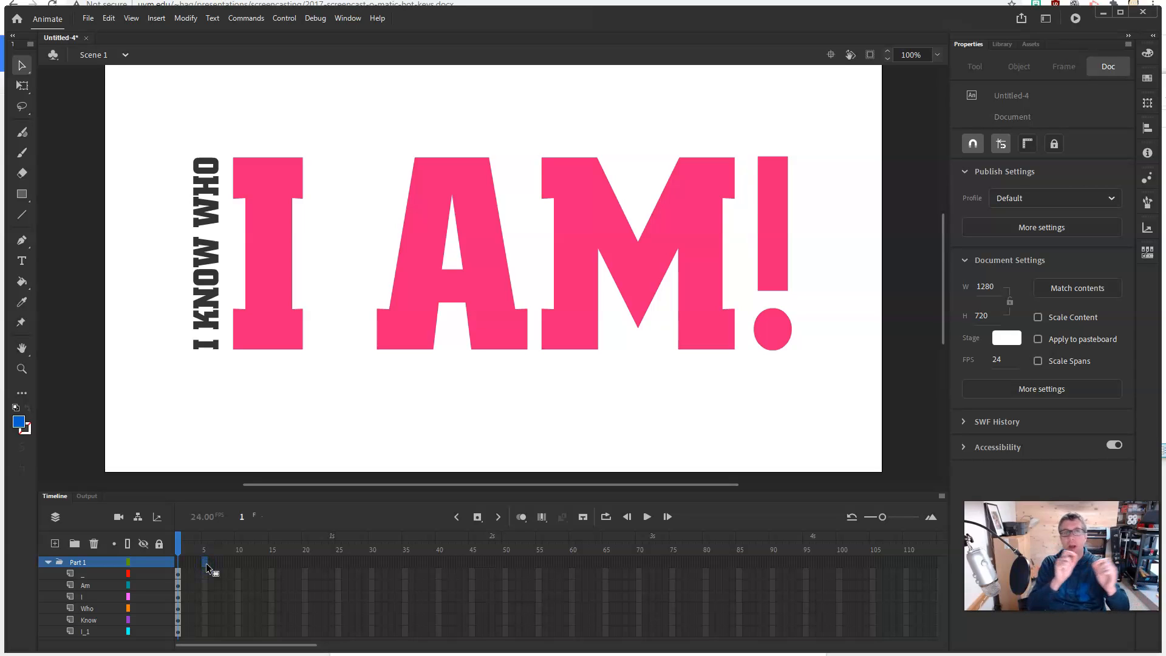
left_click(49, 562)
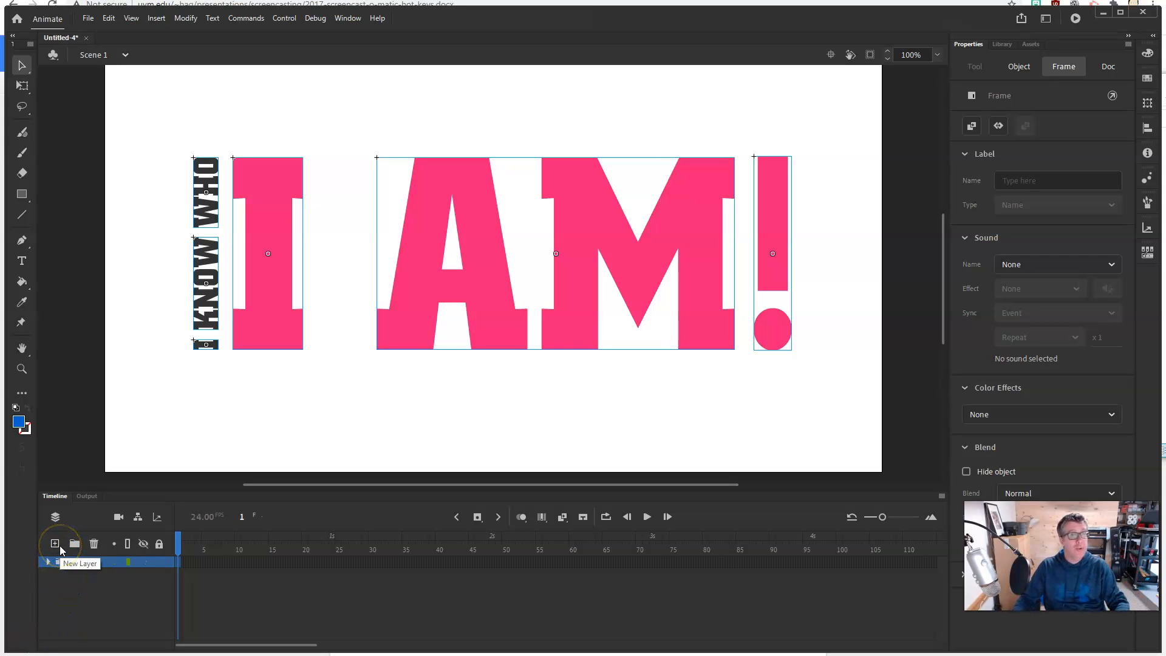
left_click(55, 544)
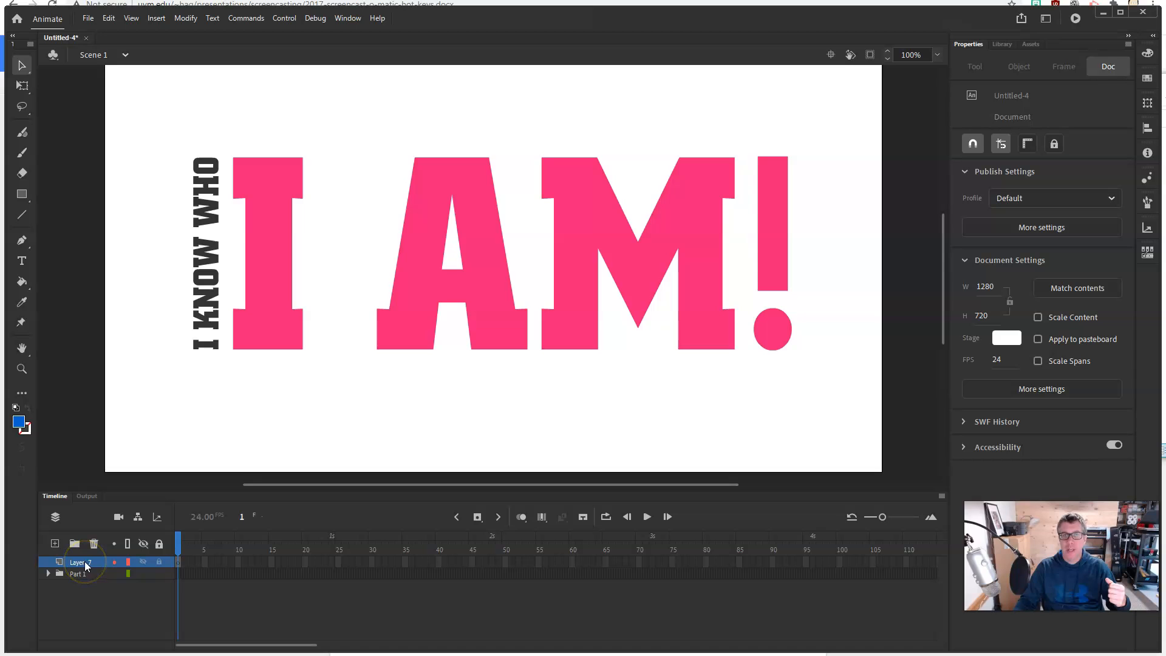
Choose IKnowWhoIAm_Revised_Artboards-02 for import to the stage, without the other images of the sequence
left_click(88, 18)
mouse_move(115, 198)
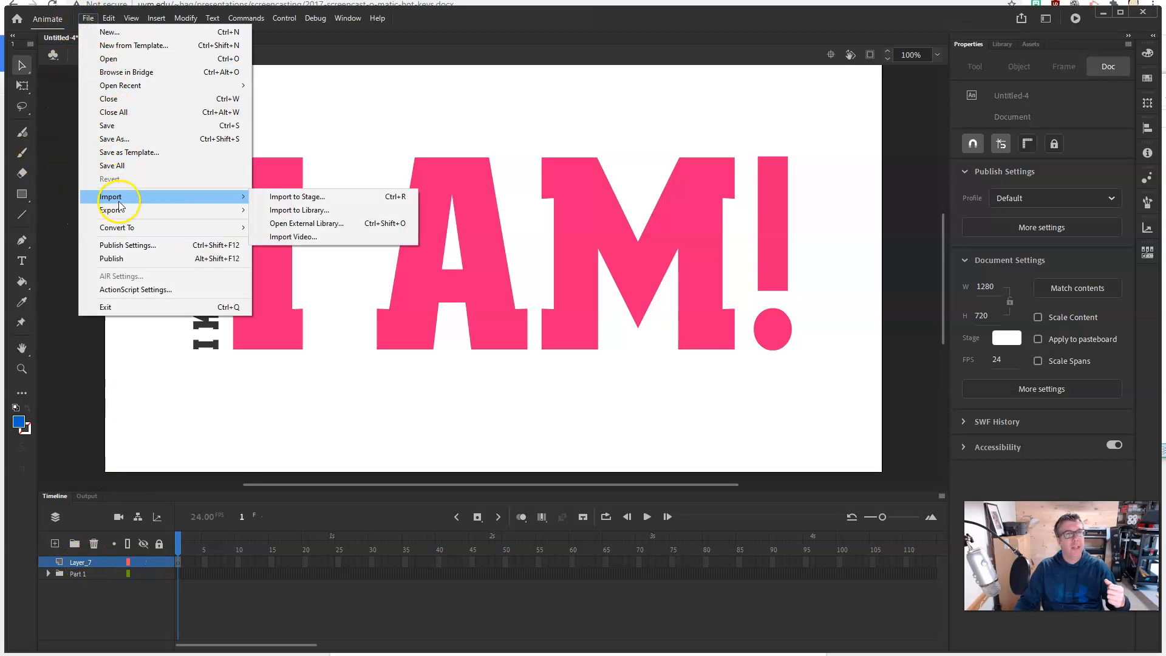
left_click(311, 197)
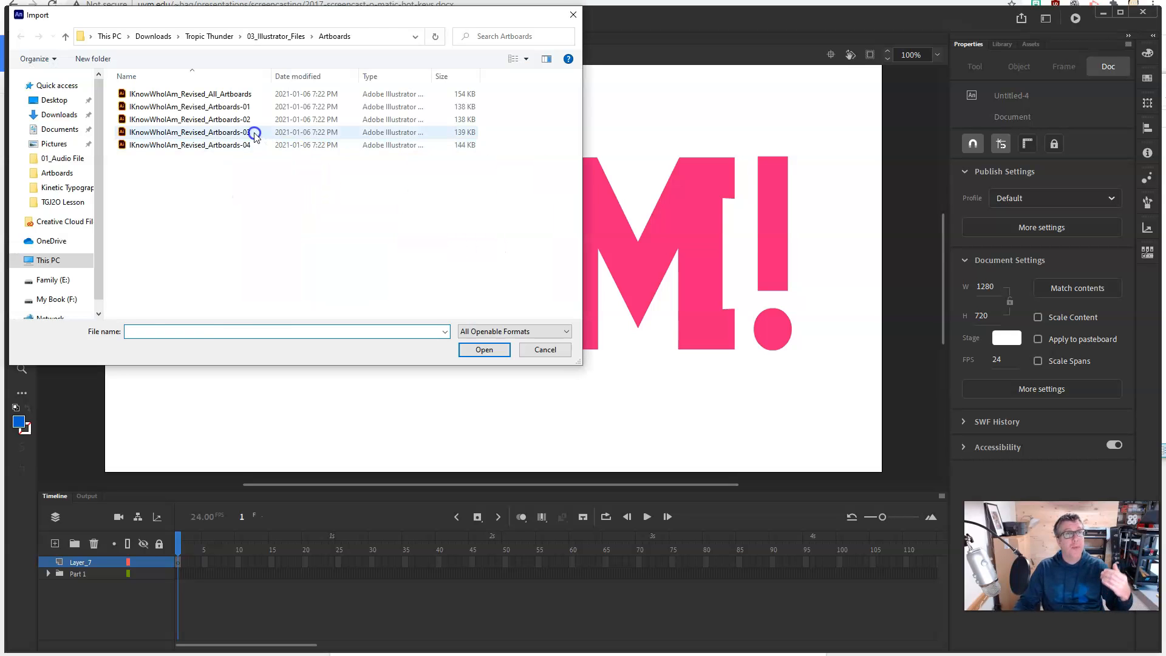
left_click(249, 120)
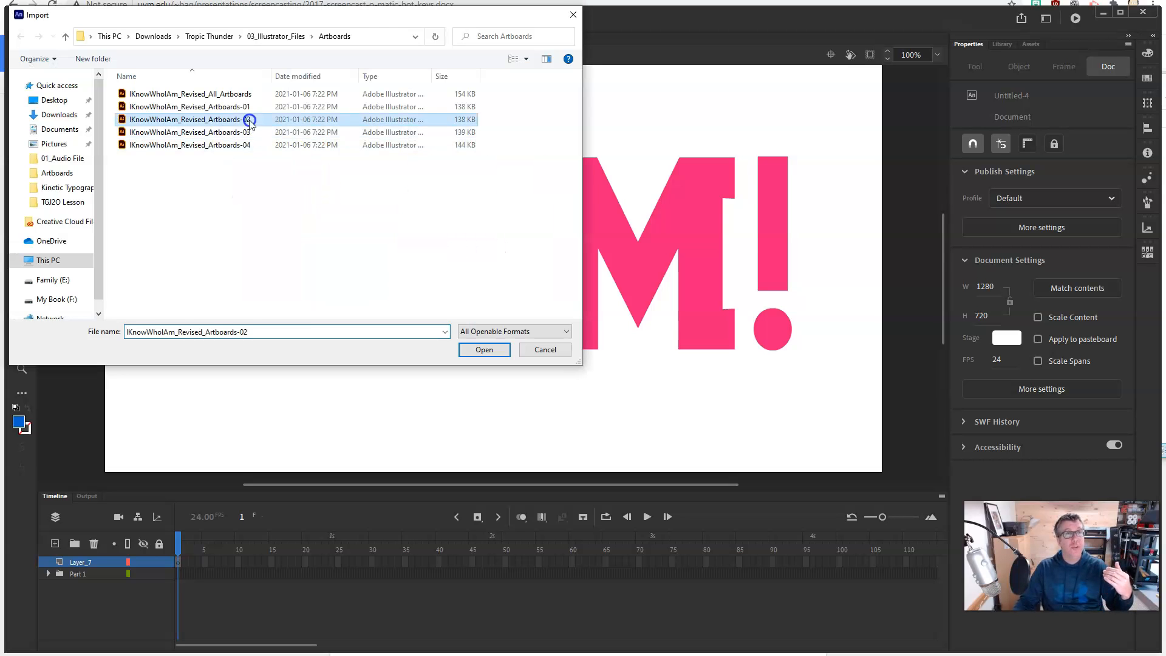
left_click(479, 350)
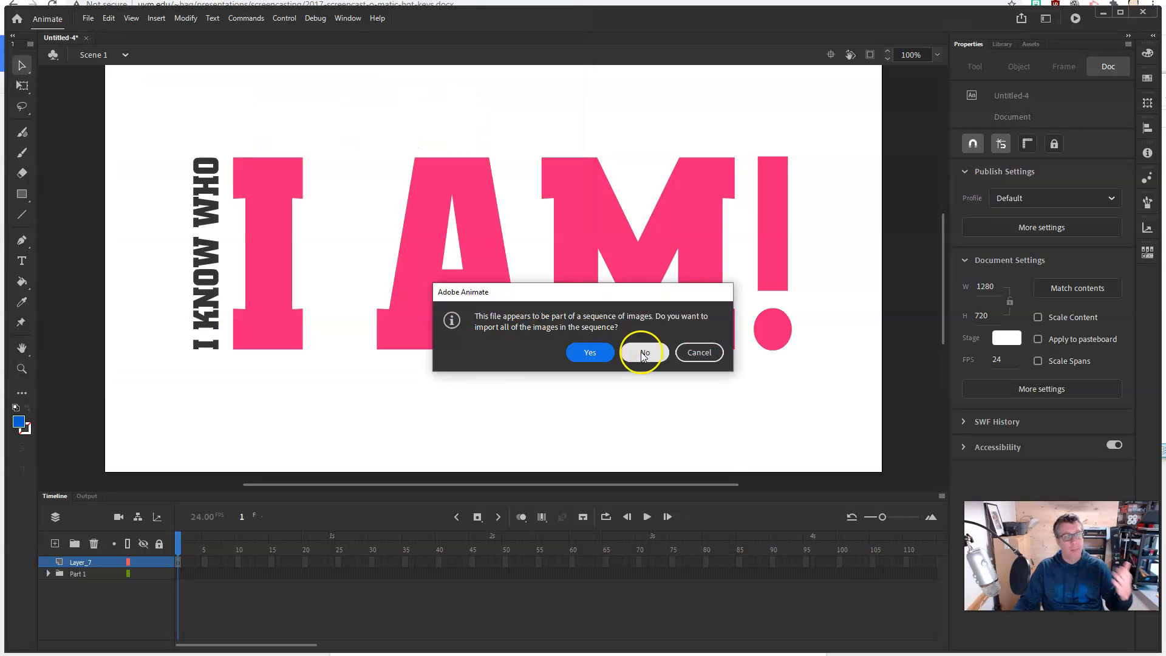
left_click(644, 354)
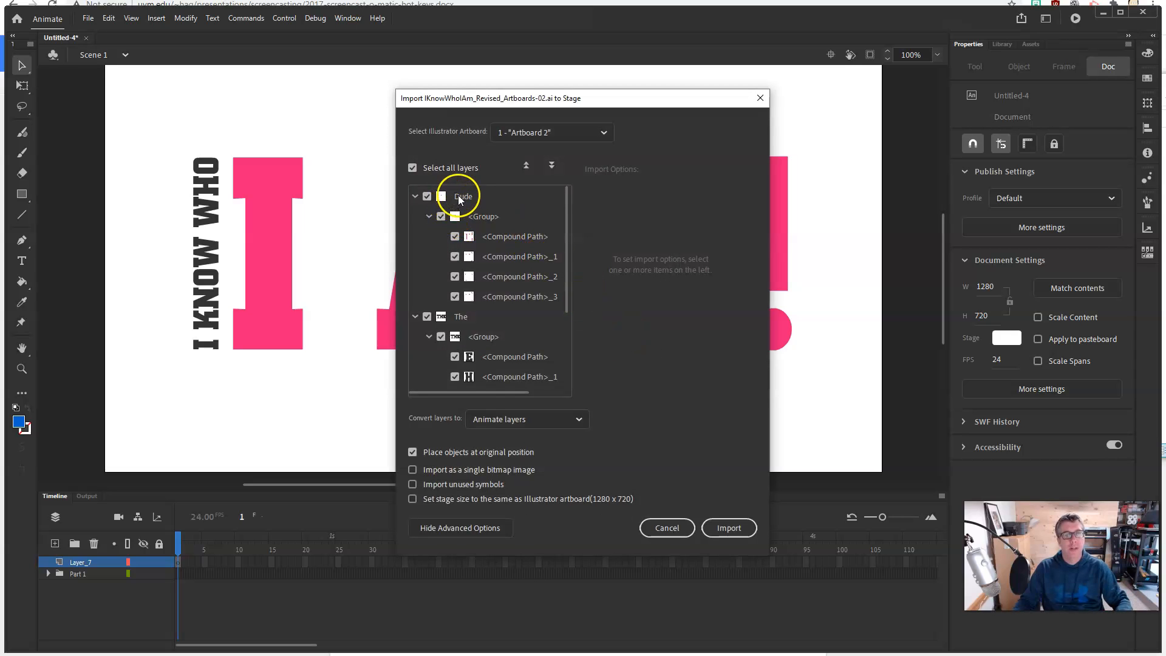
Select all the artboard's layers and sublayers and collapse the Dude, The and I'm layers in the import list
left_click(456, 196)
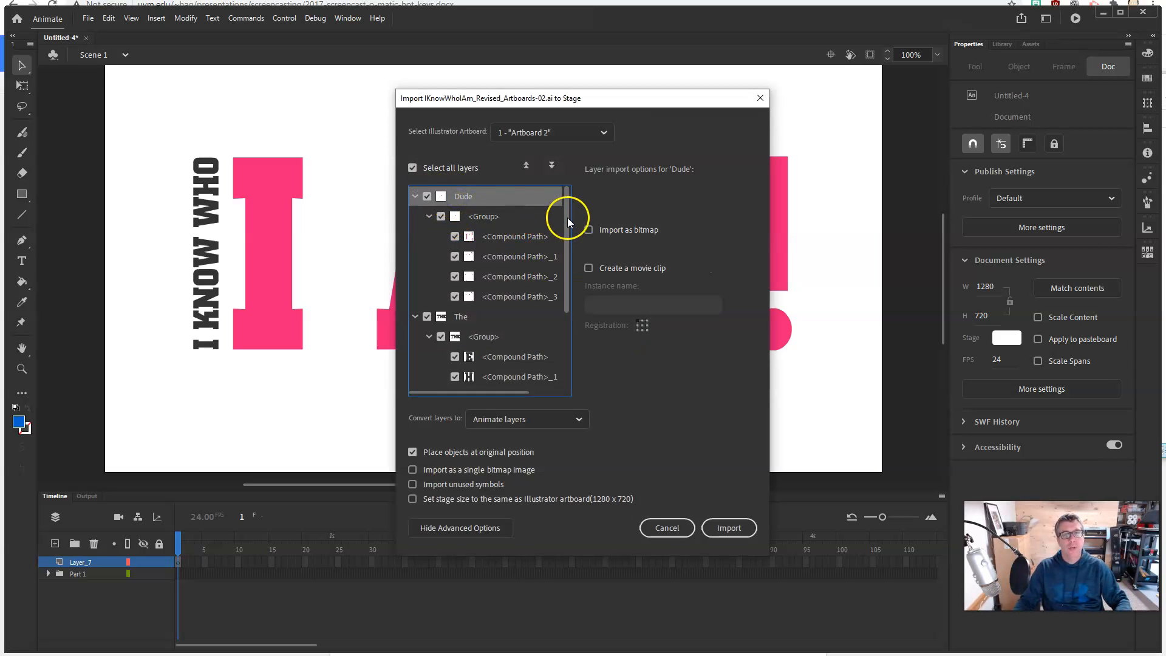
scroll(564, 216, "down", 2)
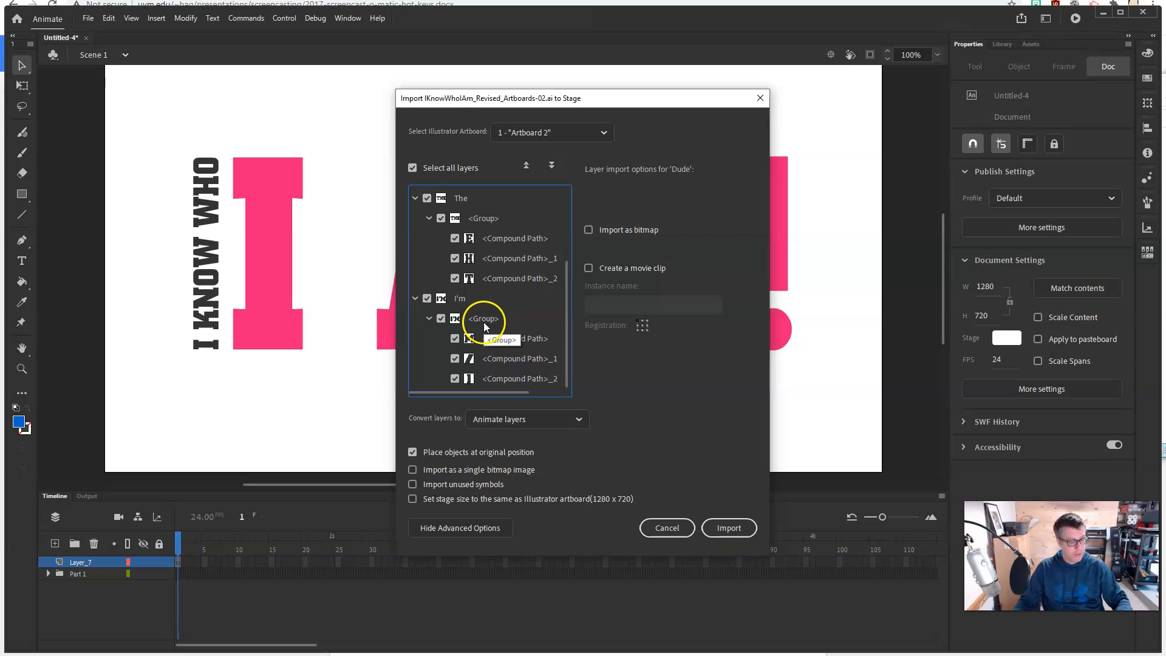
left_click(493, 379, "shift")
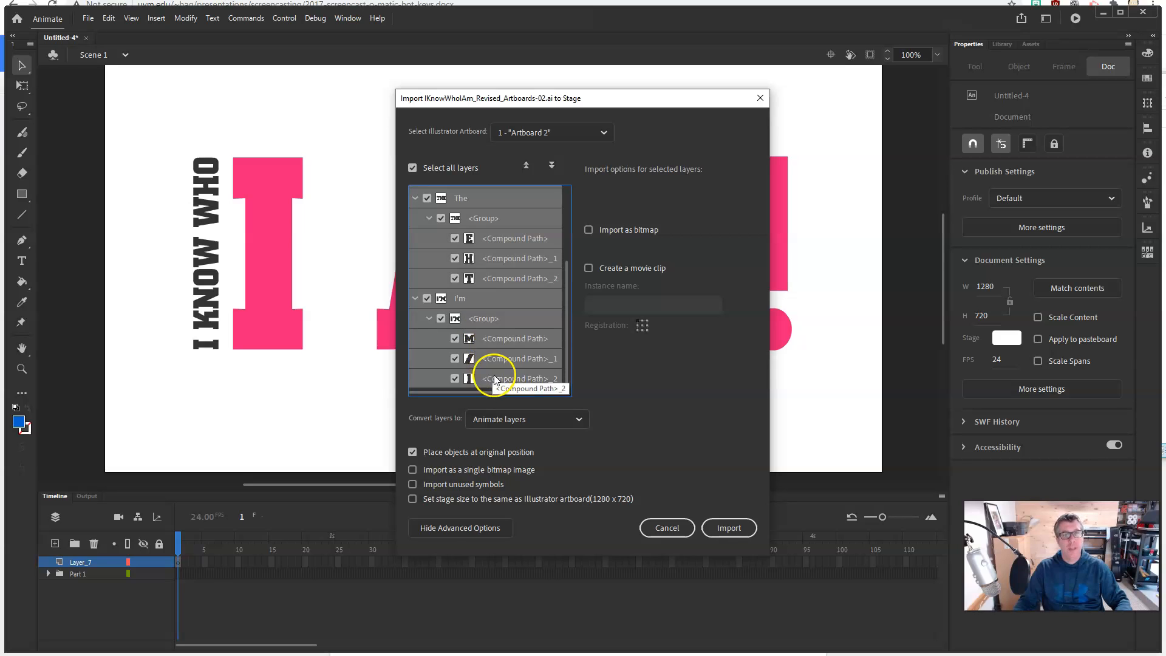
left_click(415, 298)
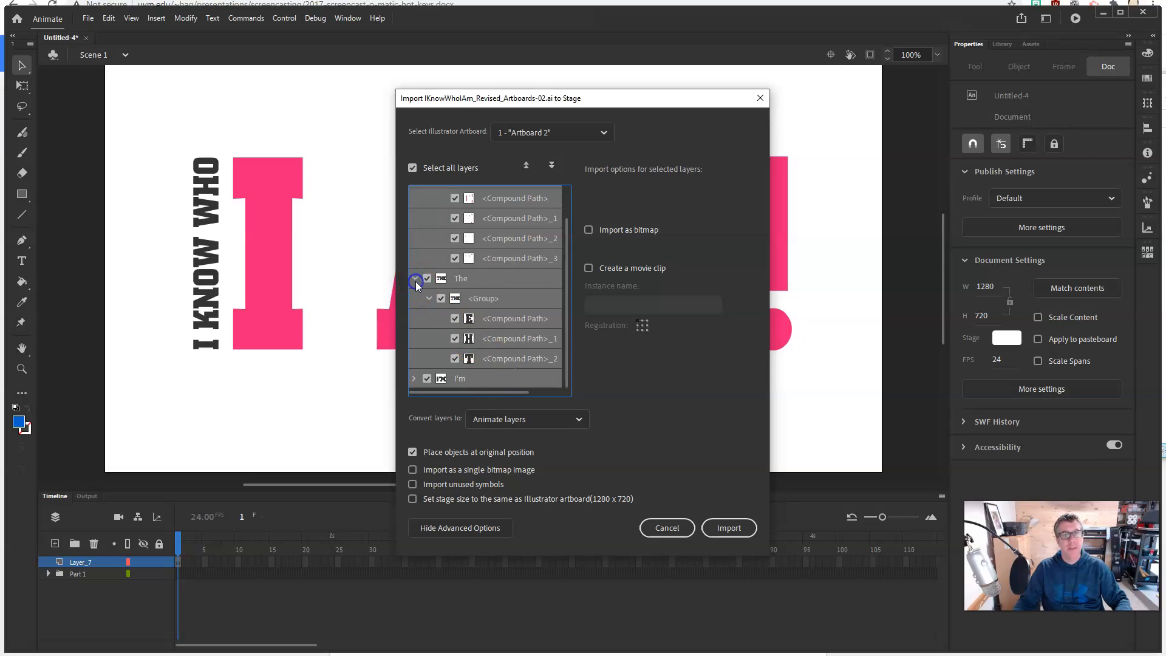
left_click(416, 280)
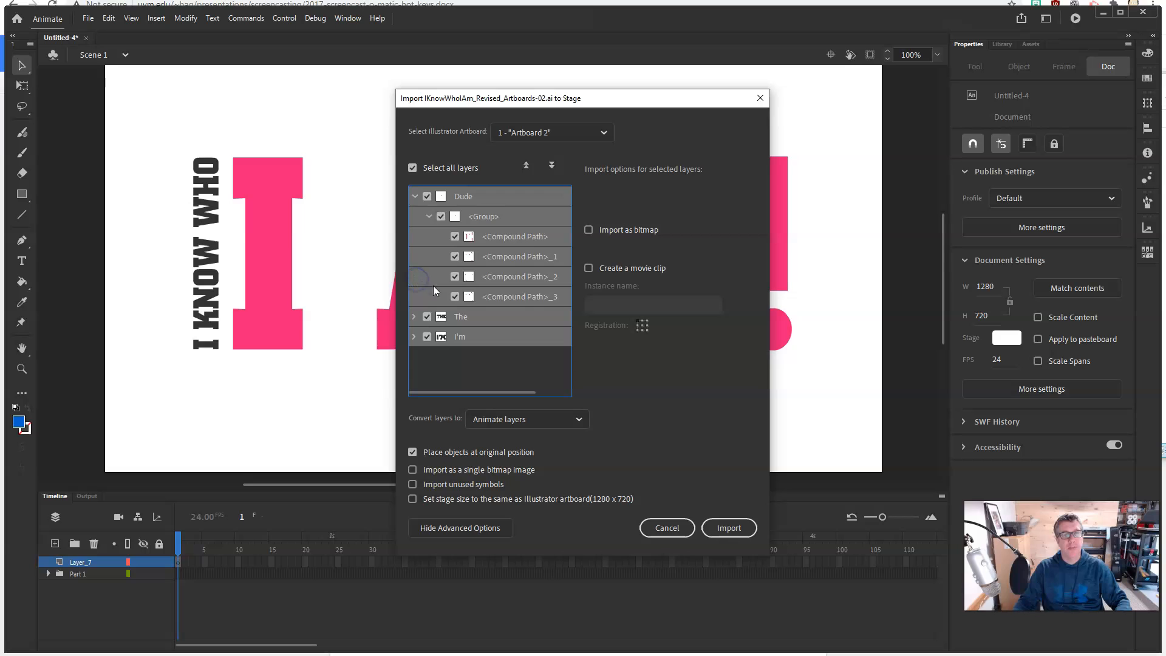
left_click(415, 197)
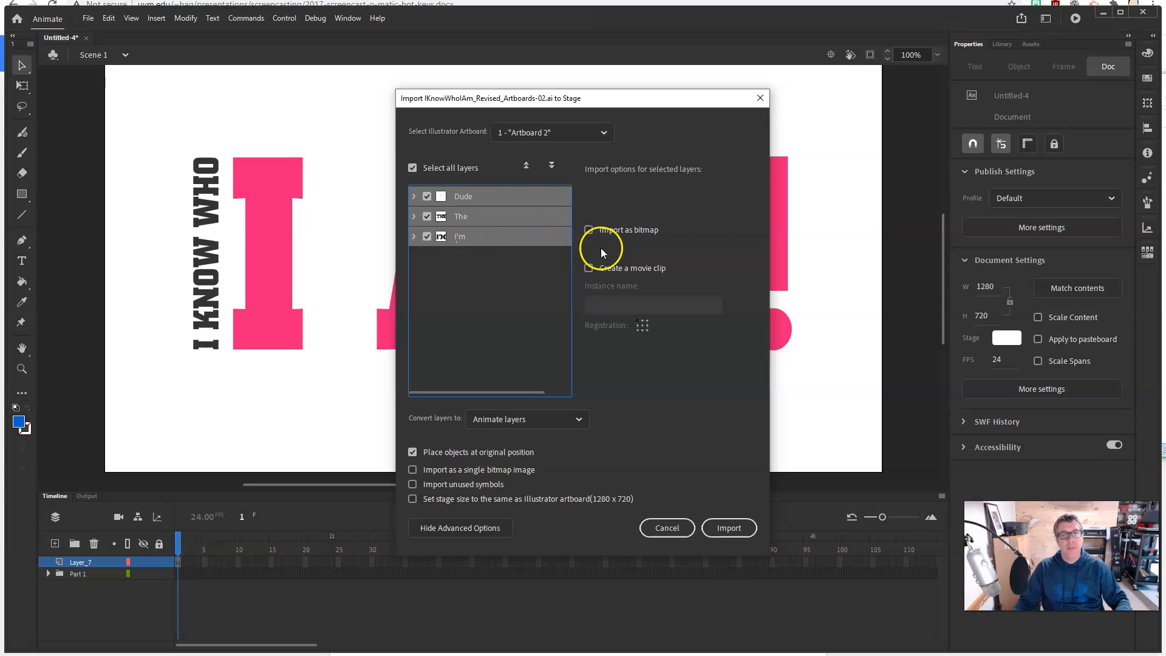
Set the selected layers to create movie clips and import the artboard to the stage
left_click(589, 269)
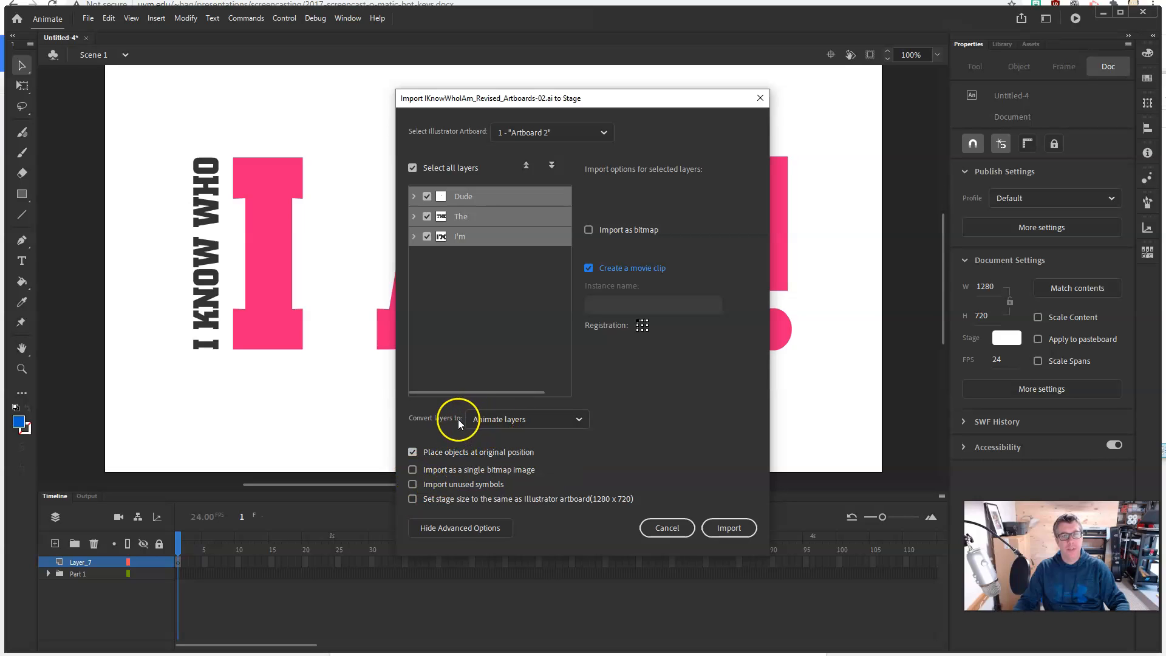
left_click(642, 327)
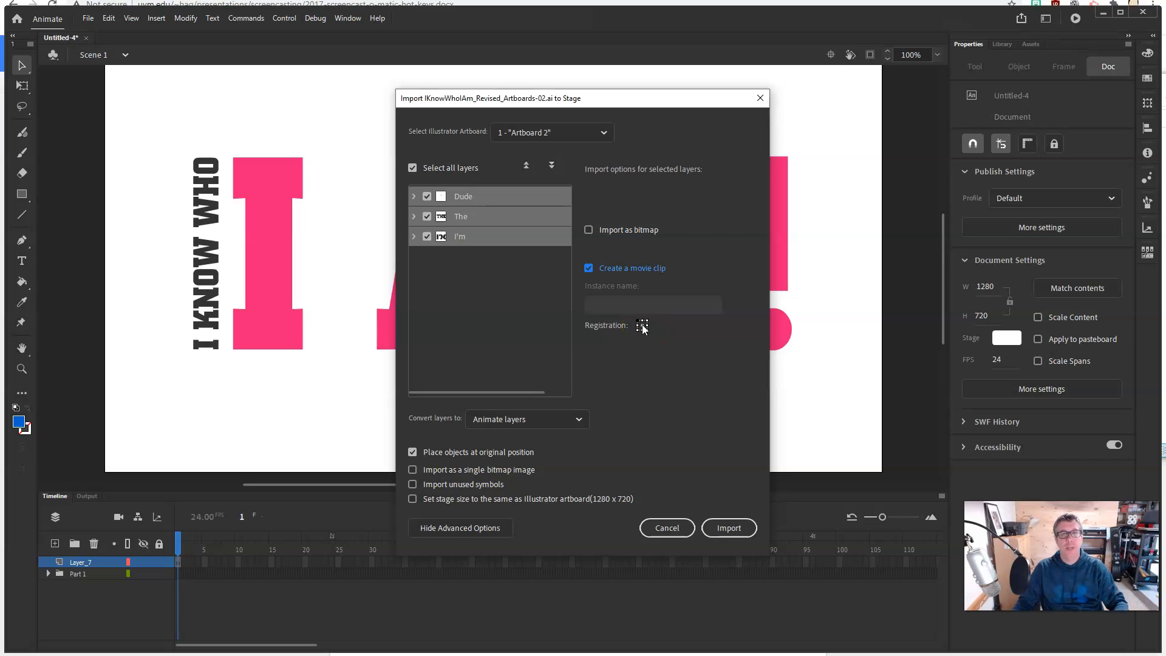
left_click(731, 528)
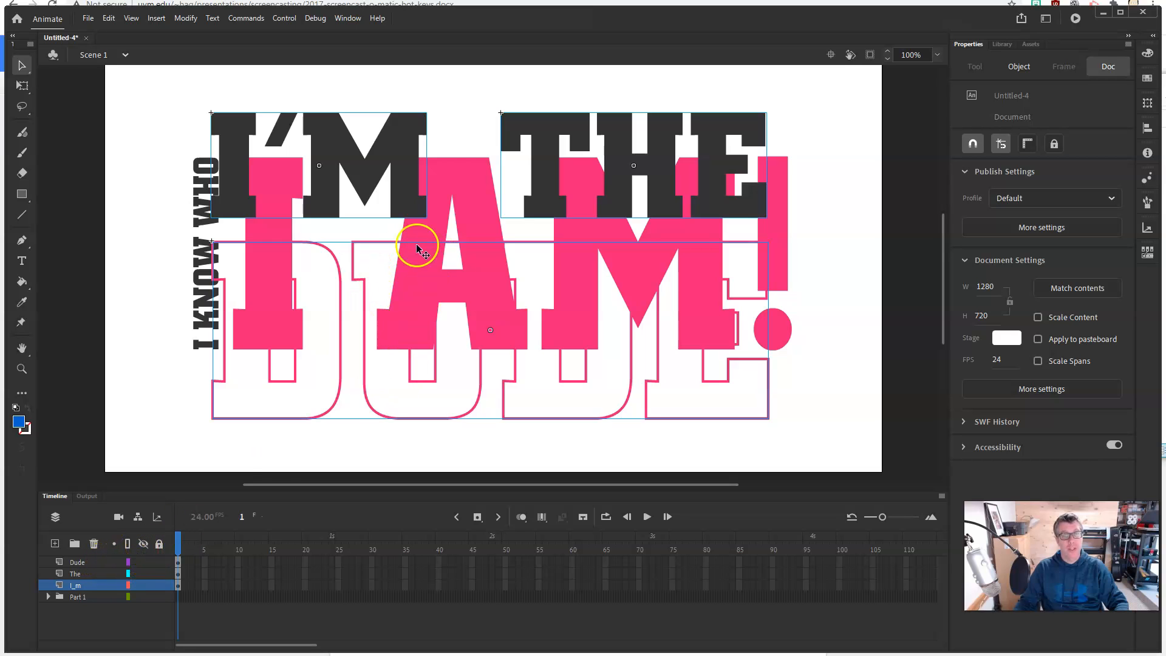
Hide the Part 1 folder so that only the newly imported I'm the Dude lettering shows on the stage
left_click(143, 597)
left_click(144, 596)
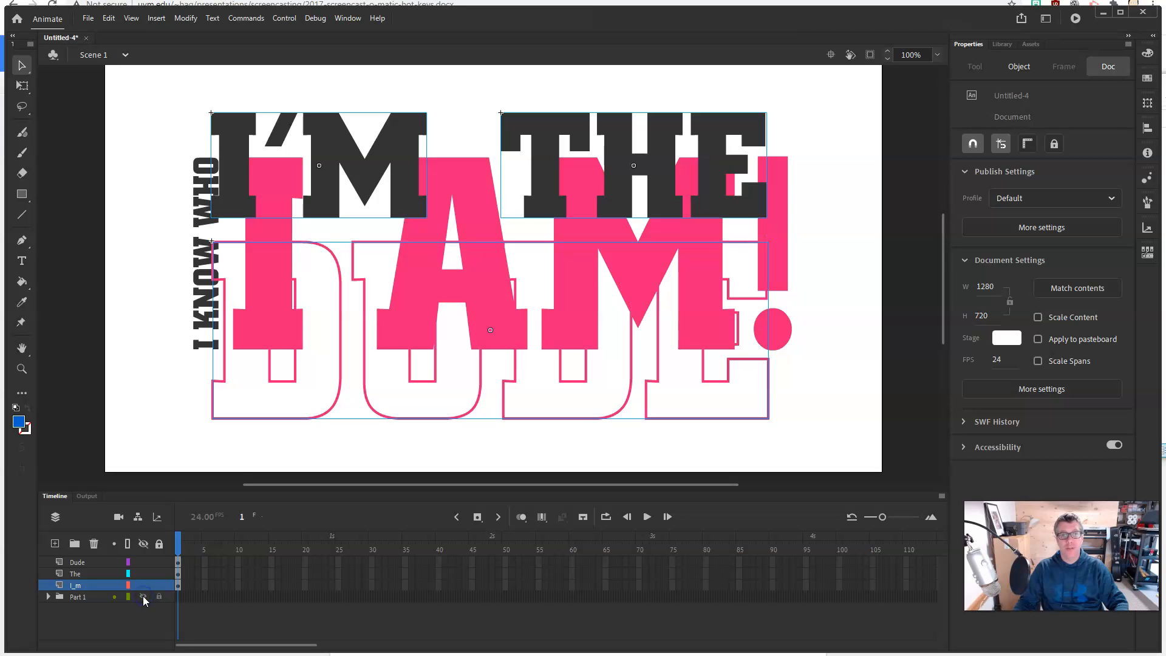
left_click(143, 596)
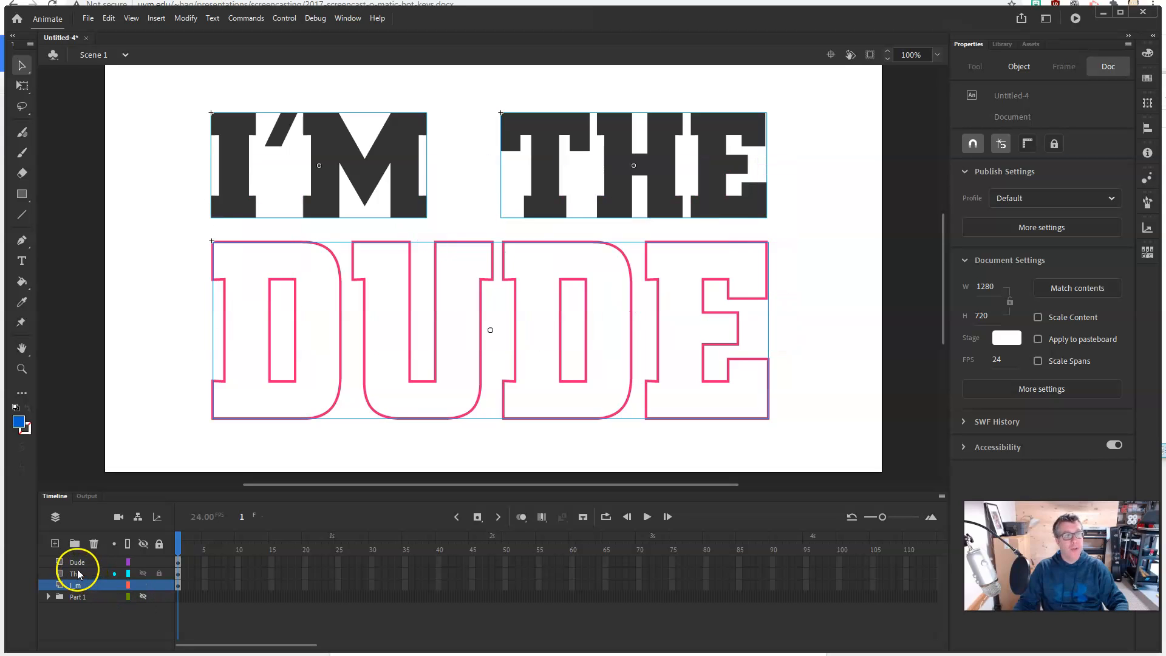
Add a layer folder above the Dude layer and name it Part2
left_click(74, 543)
left_click(156, 550)
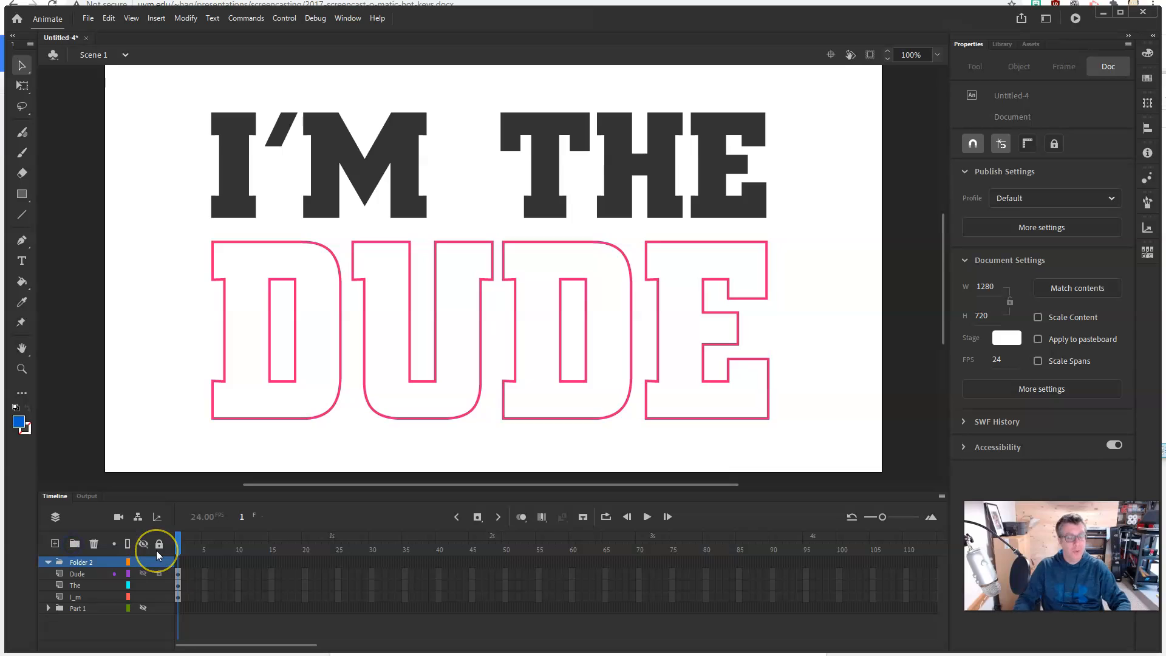
left_click(114, 561)
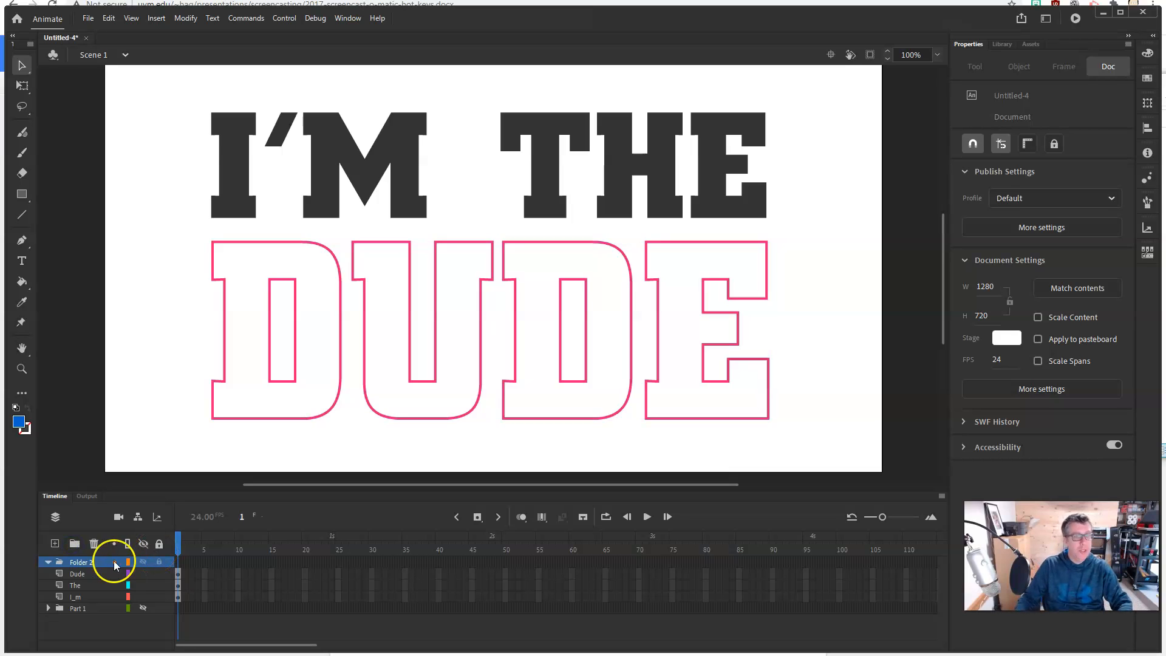
type("Part2")
Place the Dude, The and I_m layers inside the Part2 folder and collapse it
left_click(83, 575)
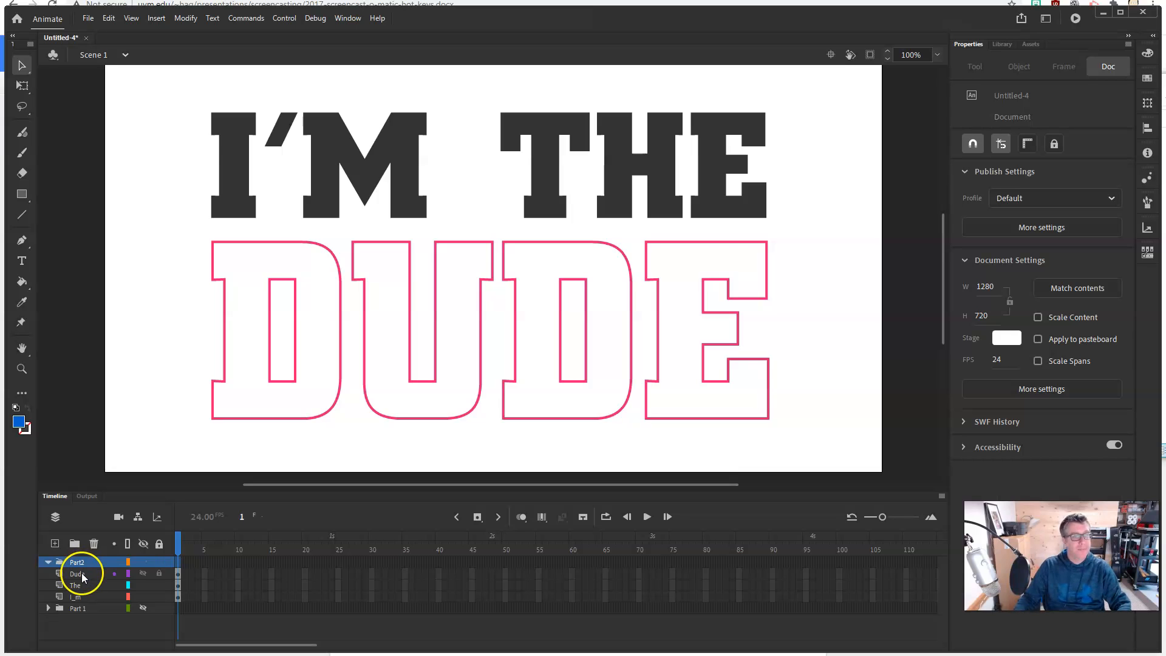
key("ctrl+a")
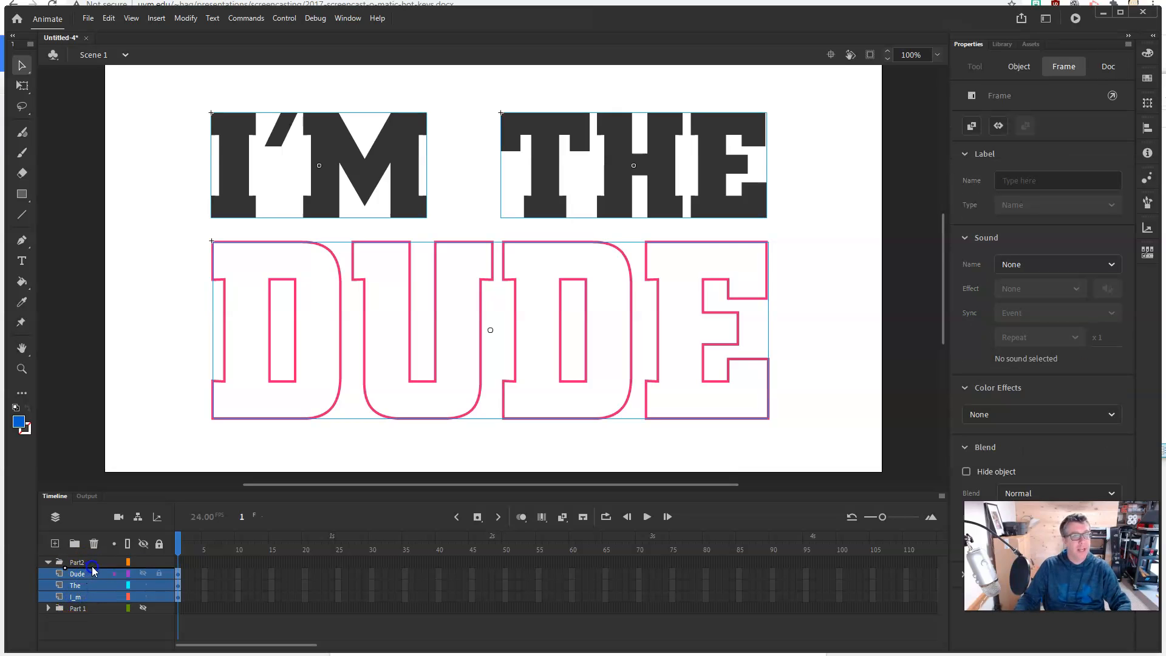
left_click(48, 562)
Hide the Part2 folder, then briefly show the Part 1 folder and hide it again
left_click(144, 573)
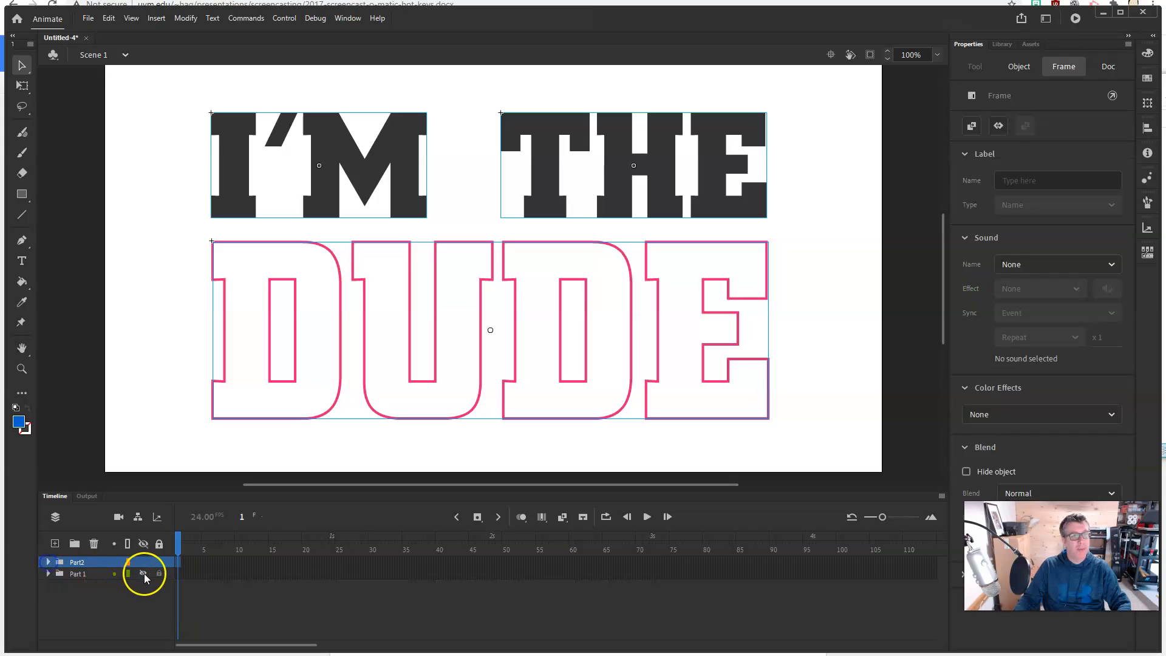
left_click(143, 564)
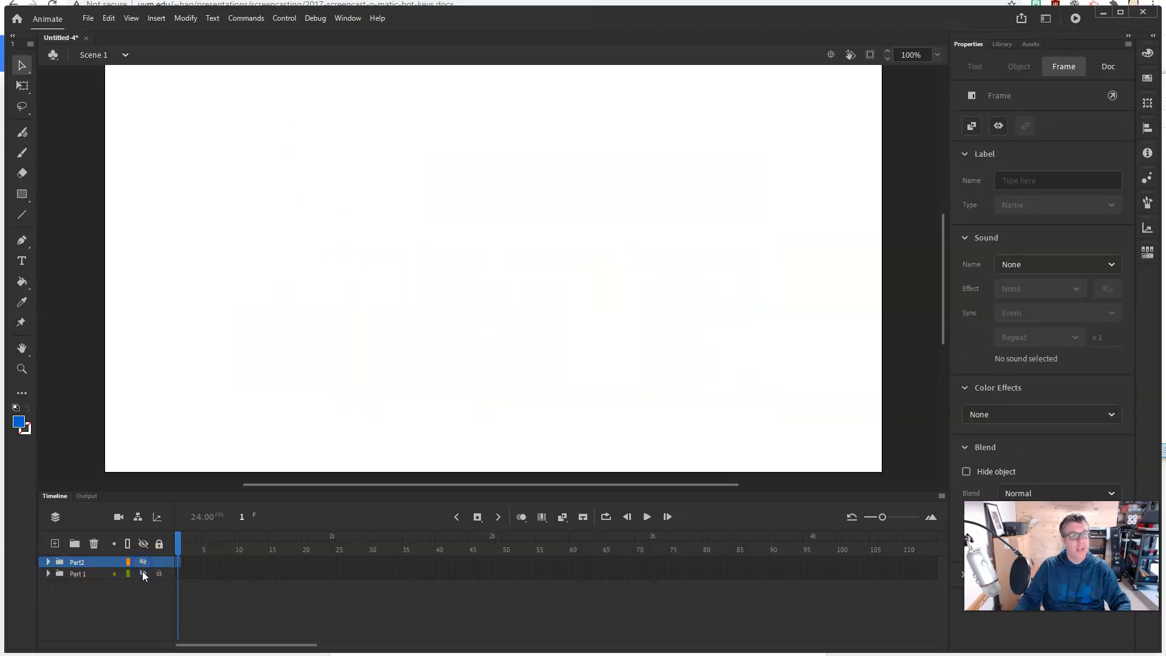
left_click(142, 571)
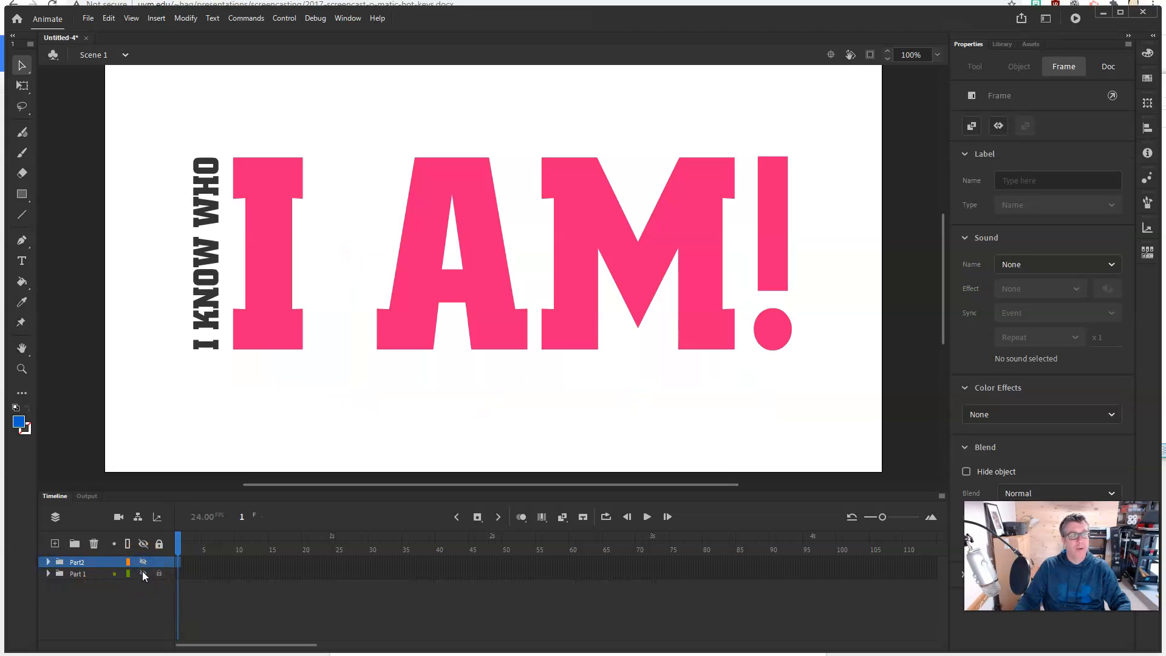
left_click(143, 572)
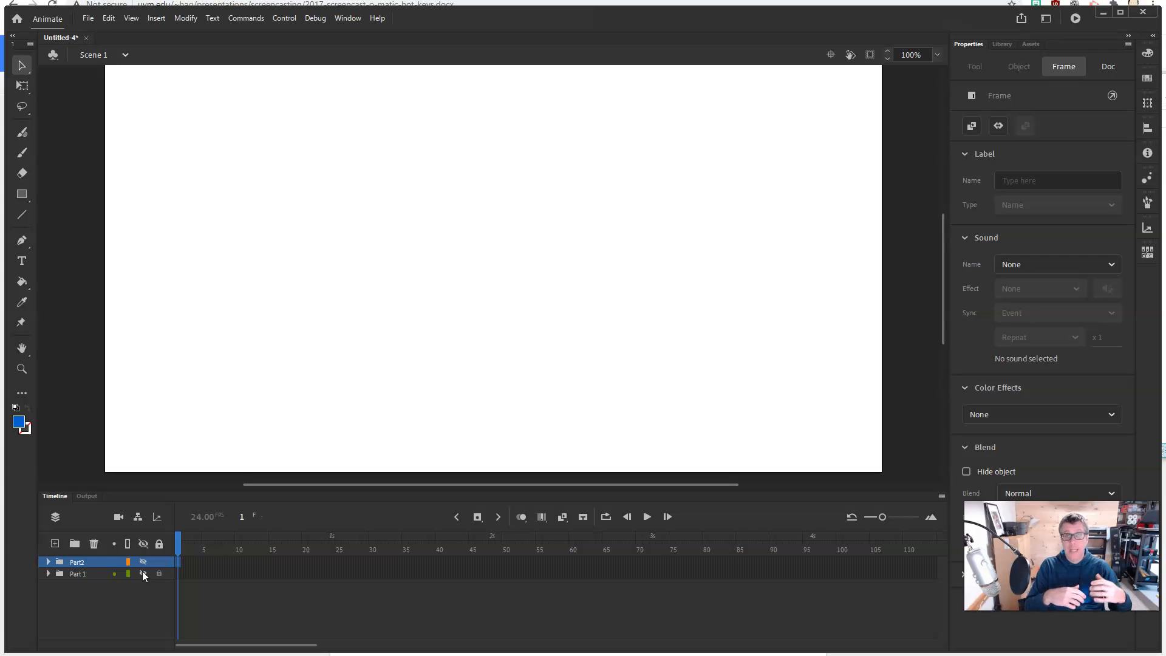
left_click(156, 573)
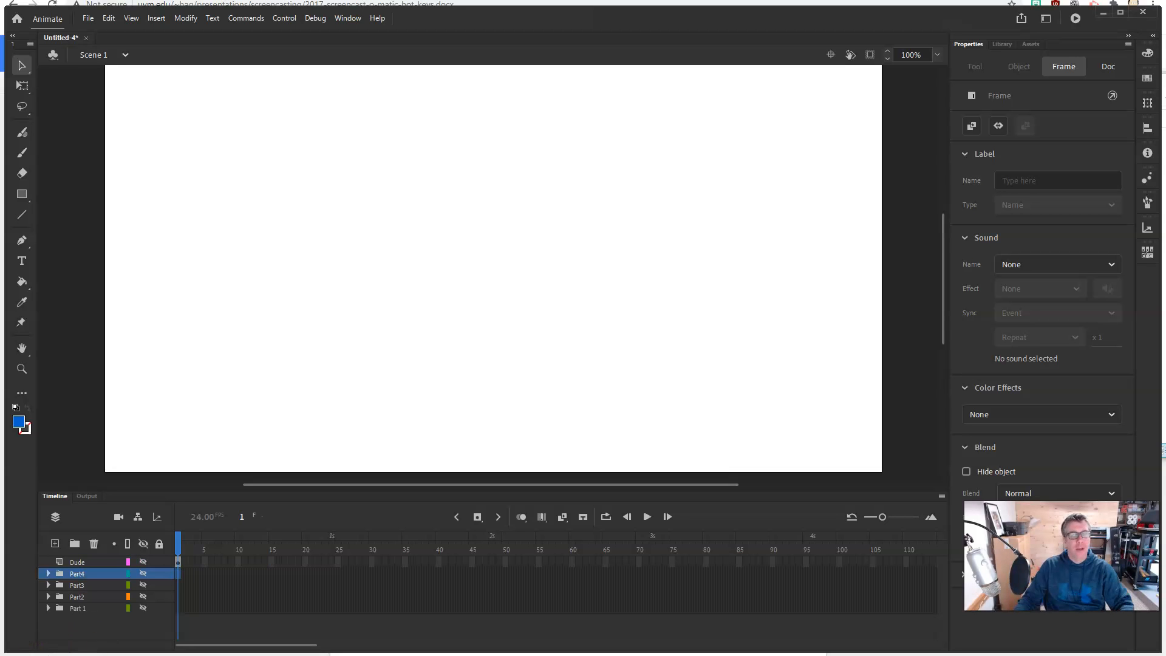
Place the remaining Dude layer inside the Part4 folder
left_click(77, 575)
left_click_drag(79, 563, 84, 573)
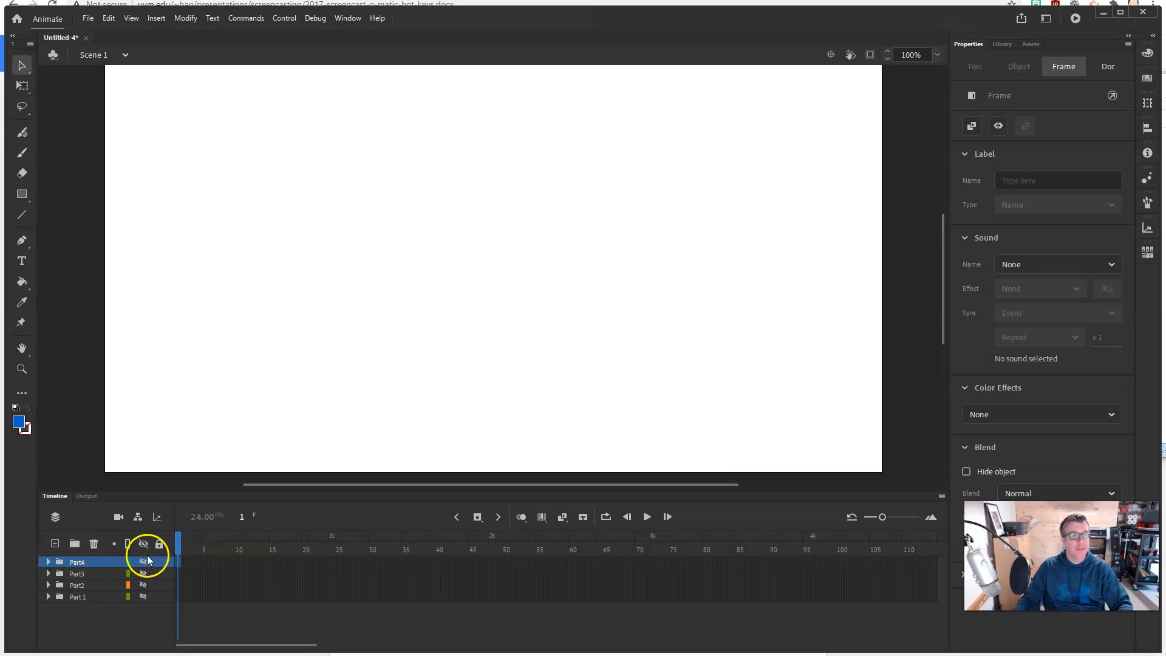
Check the lettering by showing and hiding the Part 1, Part2, Part3 and Part4 folders one at a time
left_click(143, 599)
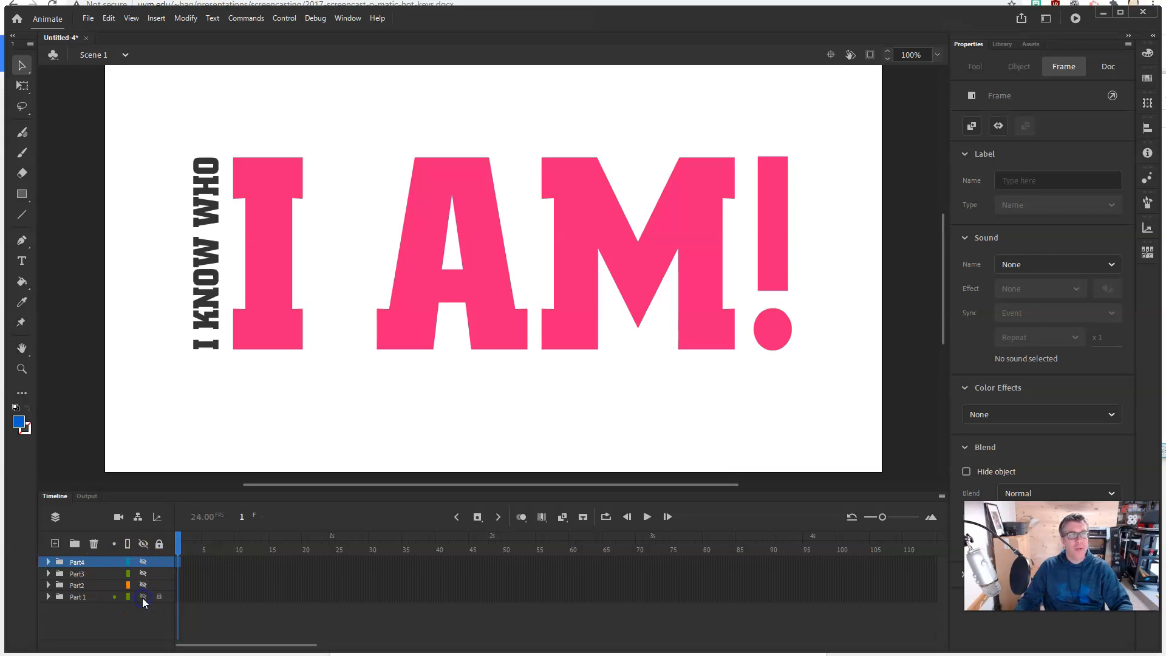
left_click(143, 597)
left_click(143, 585)
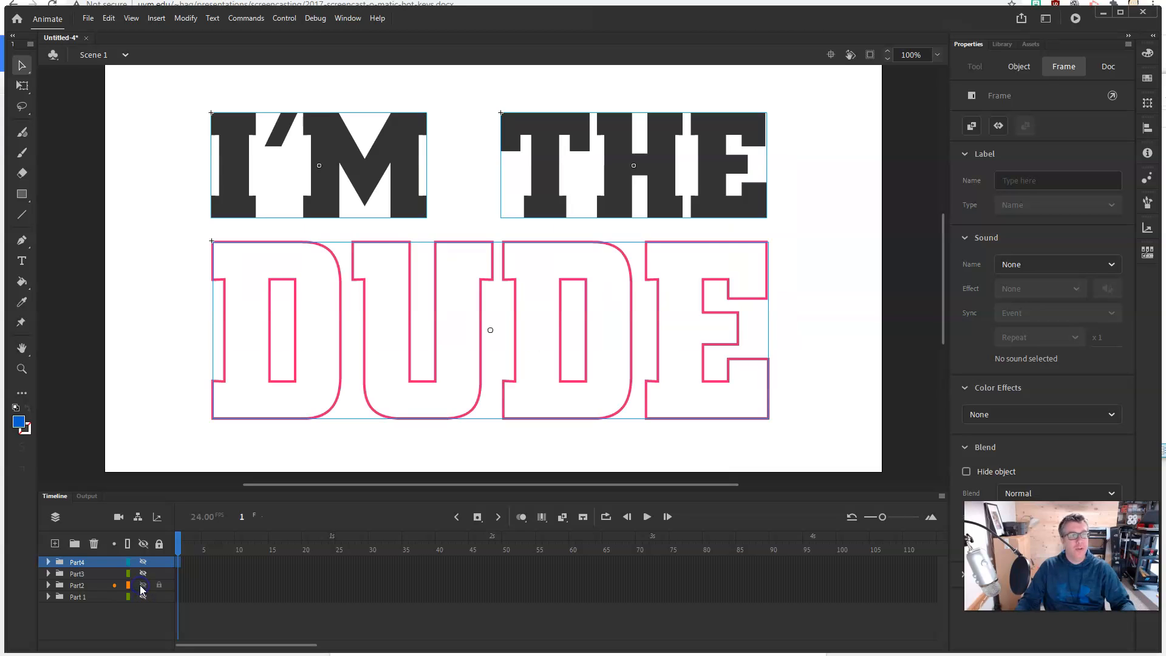
left_click(143, 585)
left_click(142, 574)
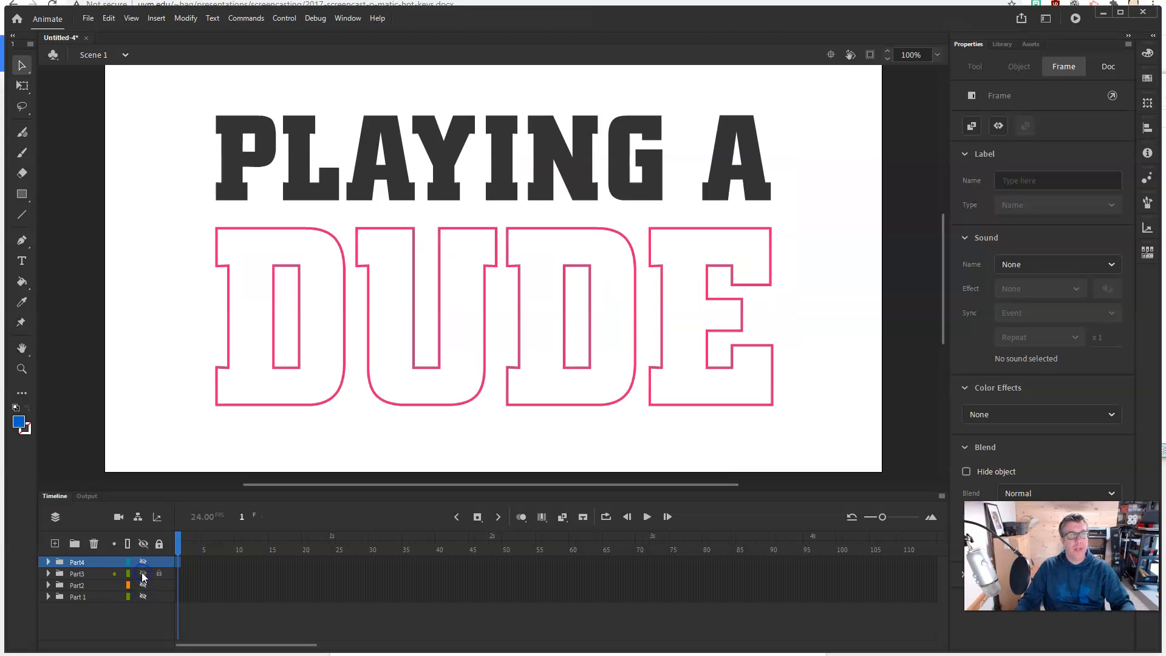
left_click(143, 575)
left_click(143, 562)
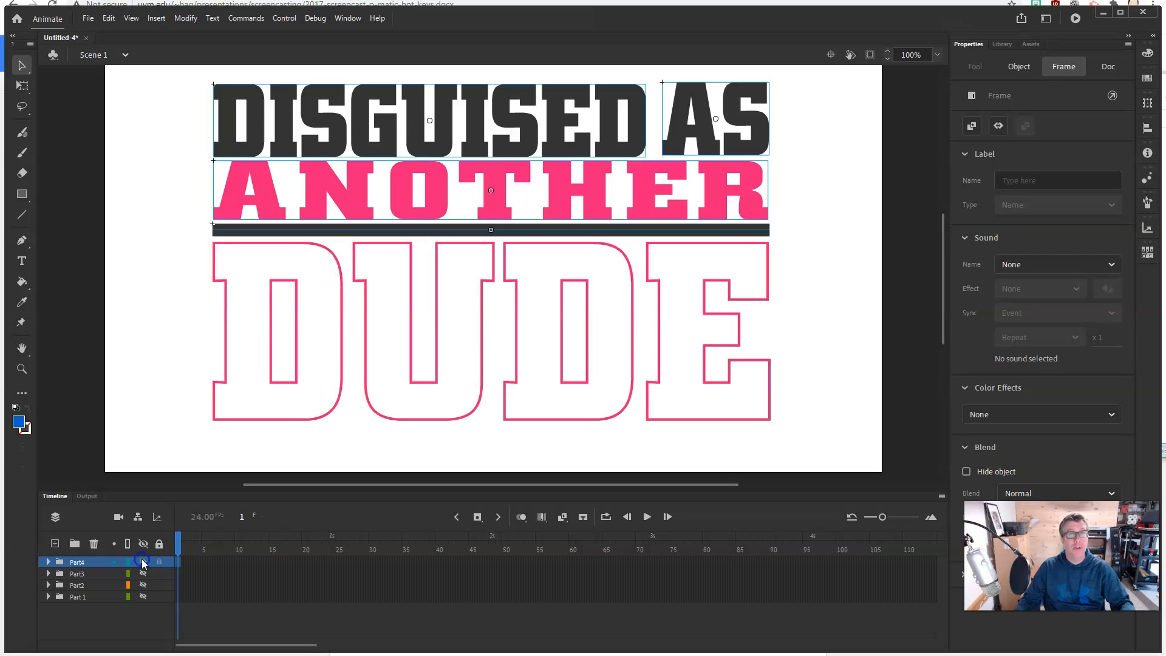
left_click(143, 563)
left_click(79, 563)
left_click(80, 624)
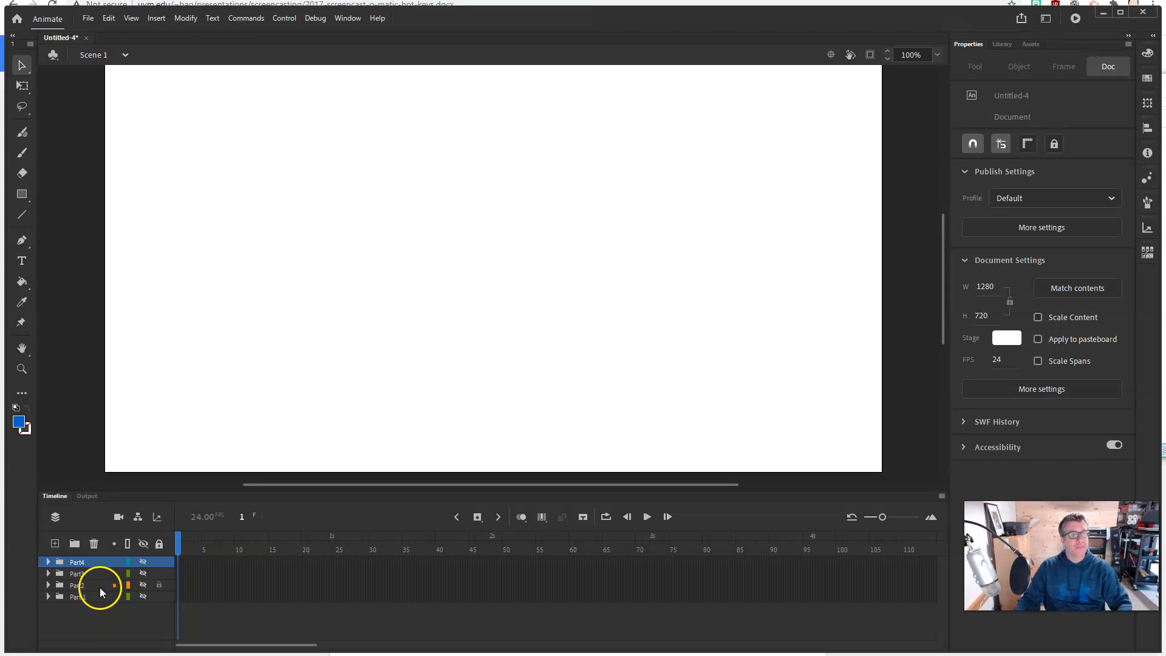
Save the document as an Animate Document named TropicThunderSetup in the 05_AnimateFile folder
left_click(88, 18)
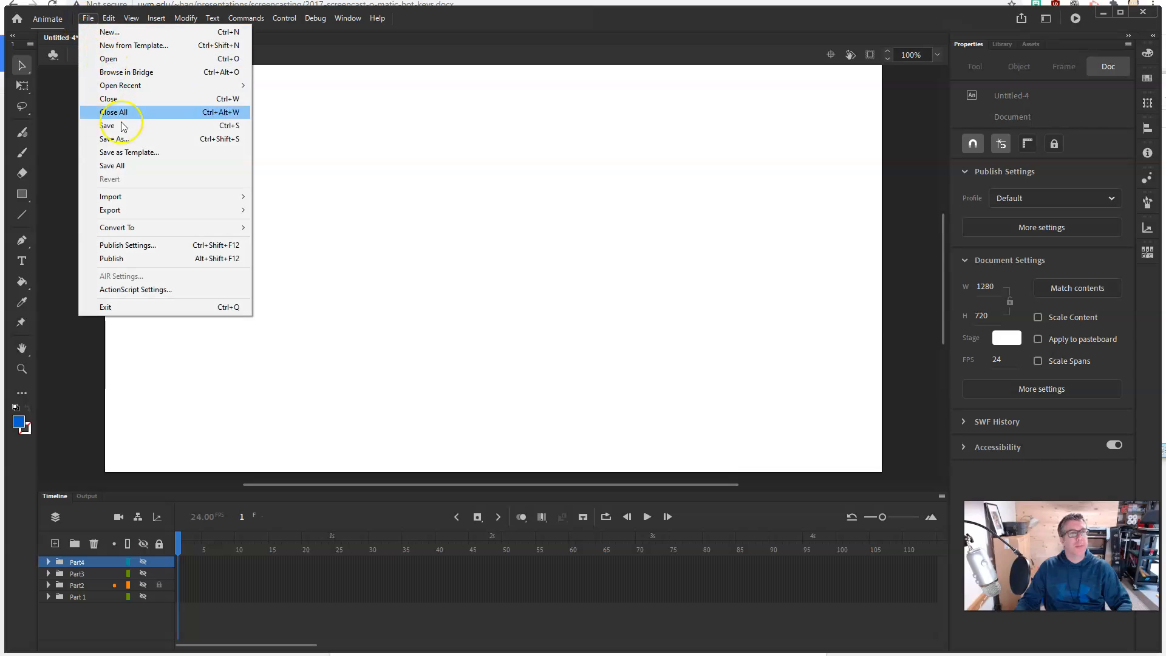
left_click(128, 140)
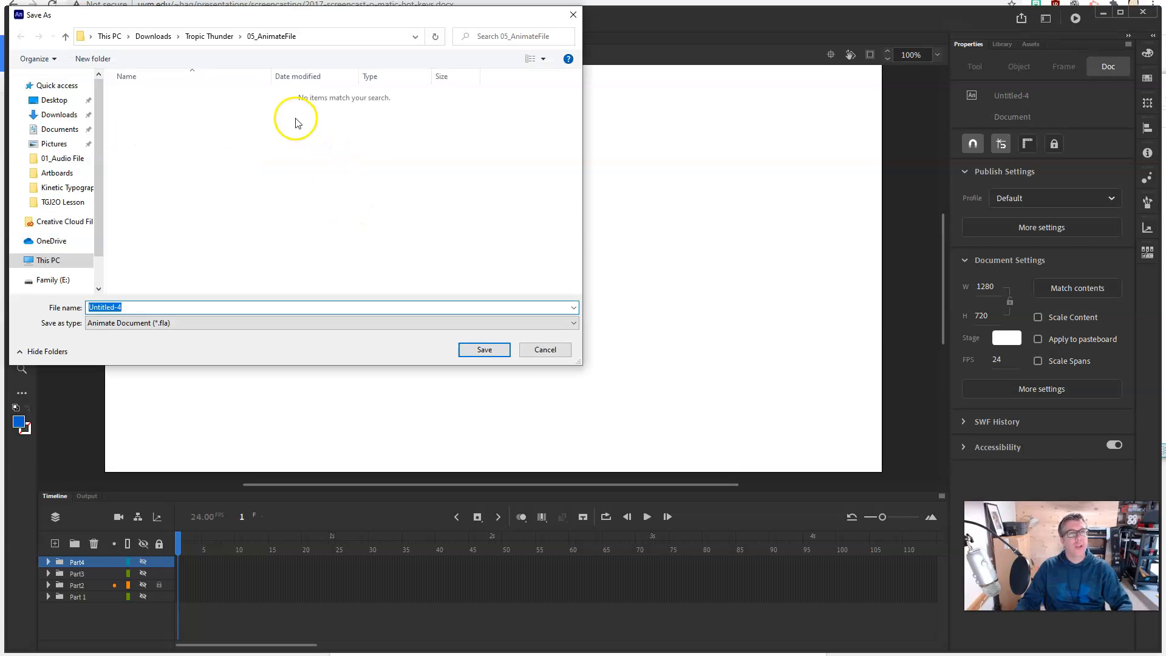
type("TropicThunder")
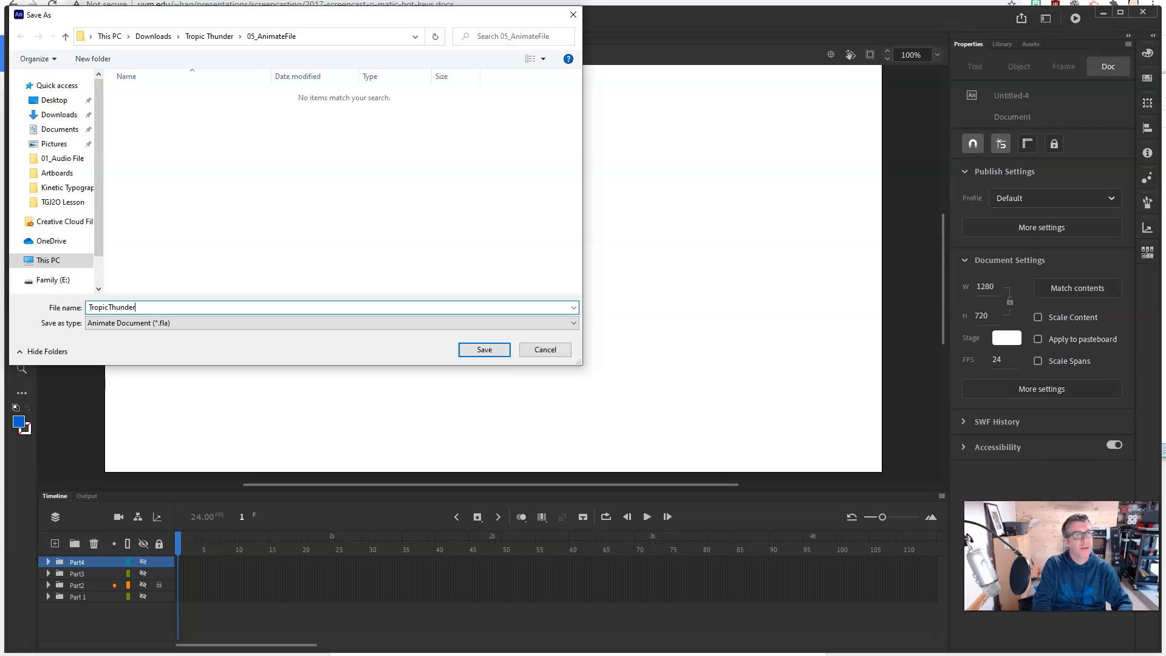
type("Setup")
key("Return")
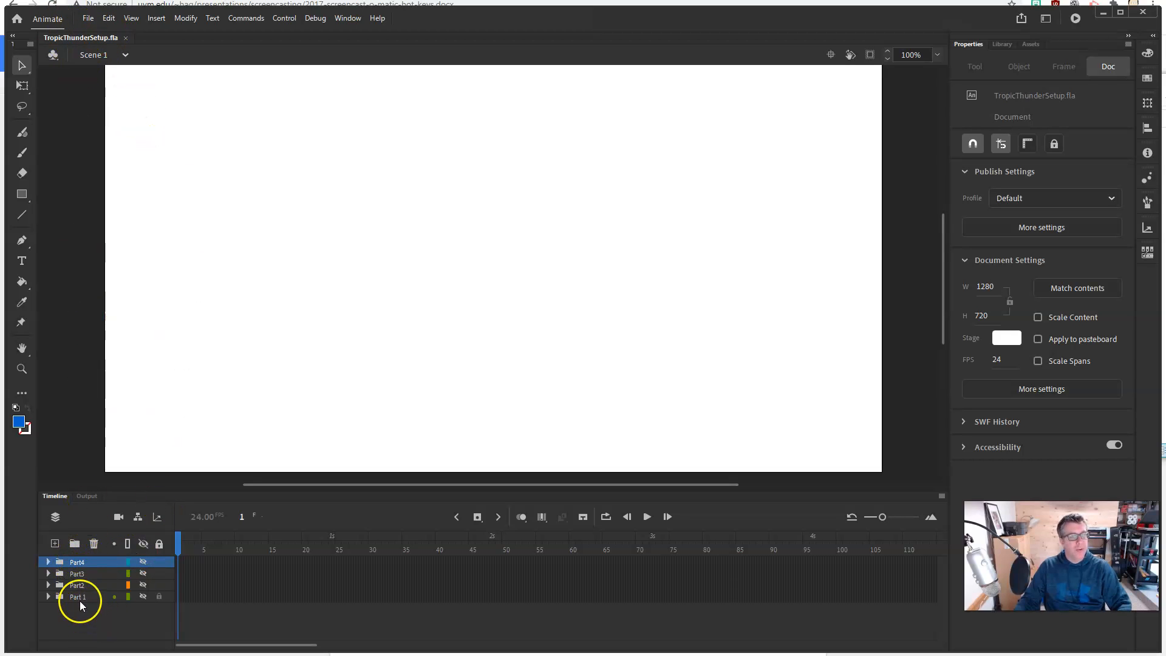
Add a new layer beneath the Part 1 folder and name it Audio
left_click(55, 543)
left_click_drag(81, 561, 73, 615)
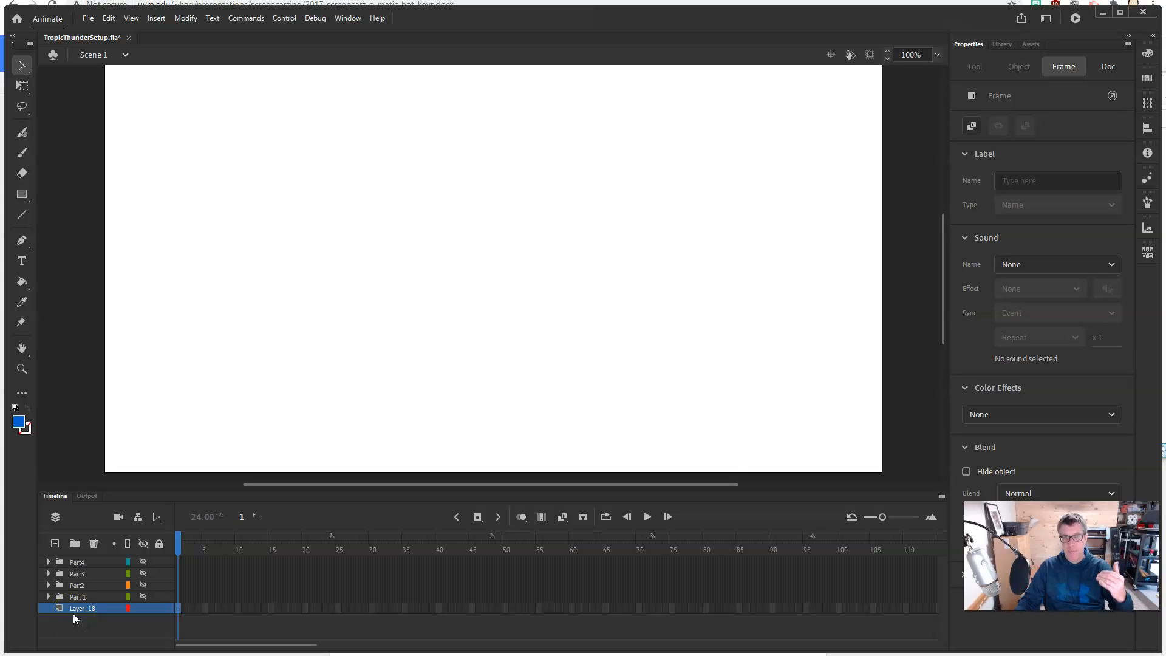
left_click(96, 608)
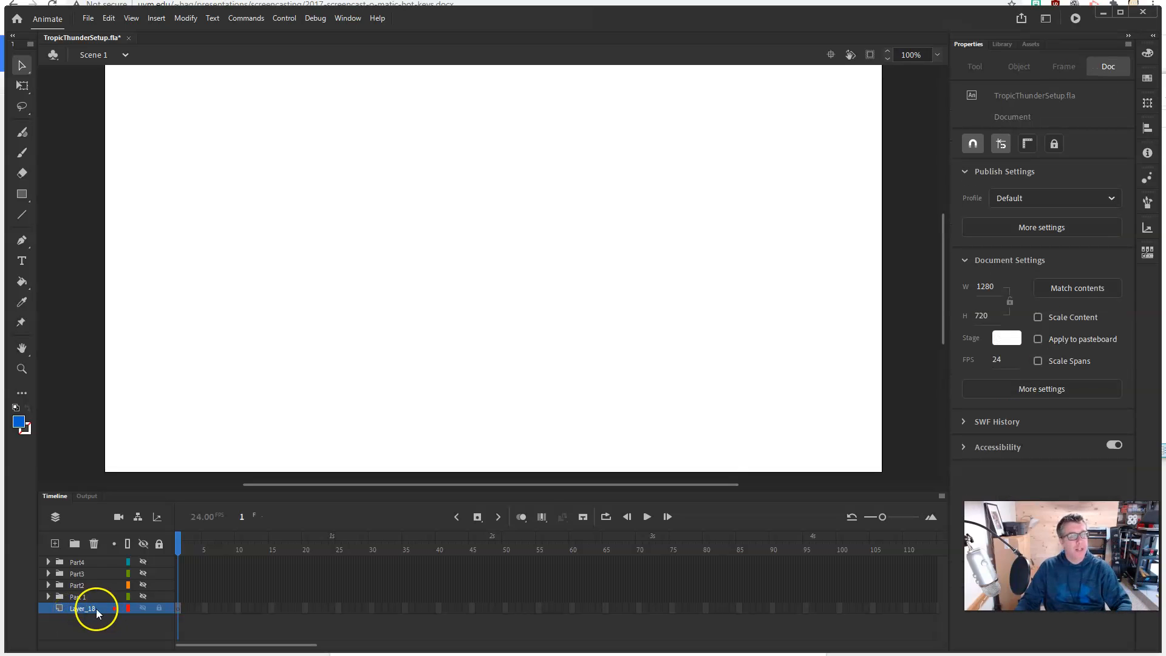
double_click(117, 606)
type("Audio")
key("Return")
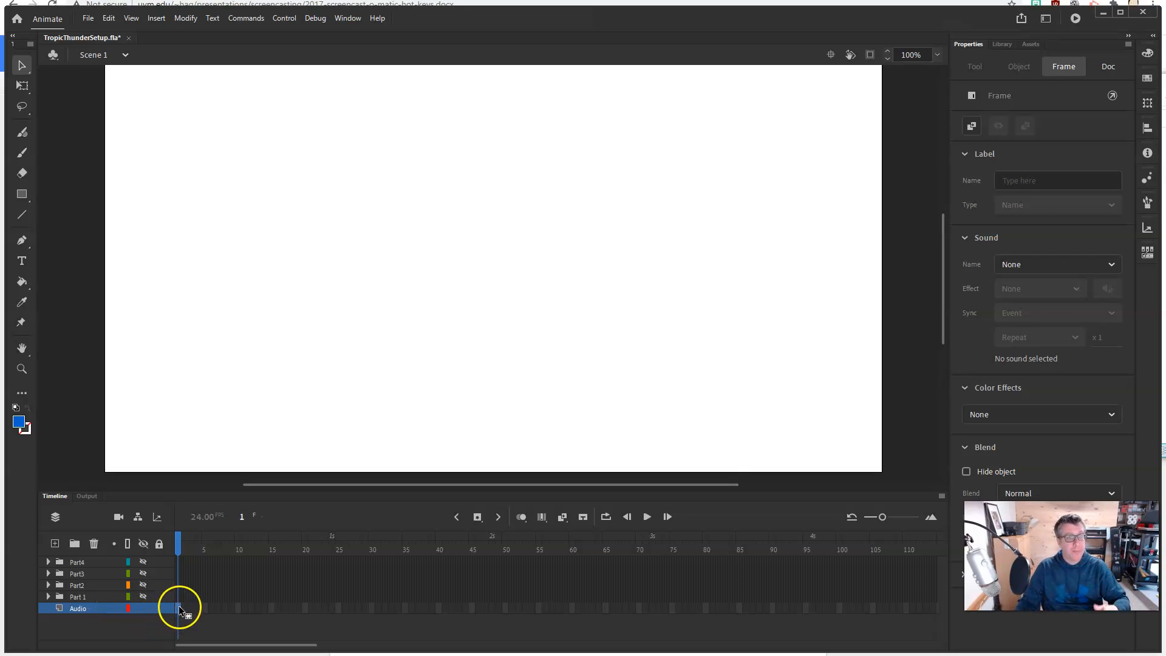
left_click(199, 611)
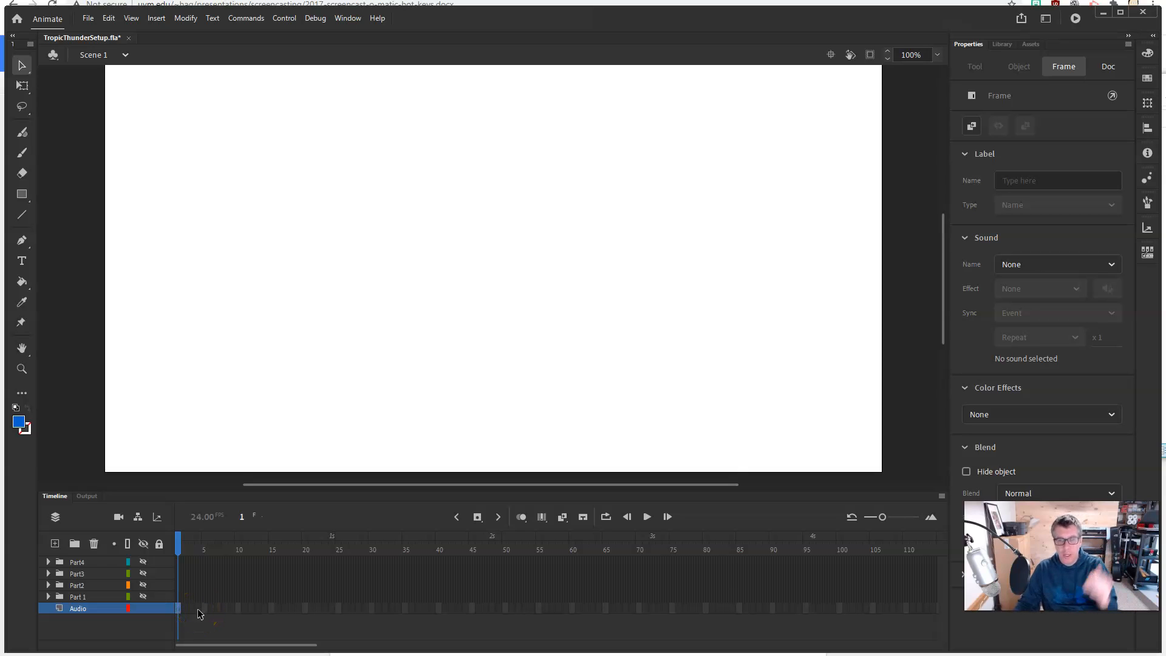
left_click(256, 615)
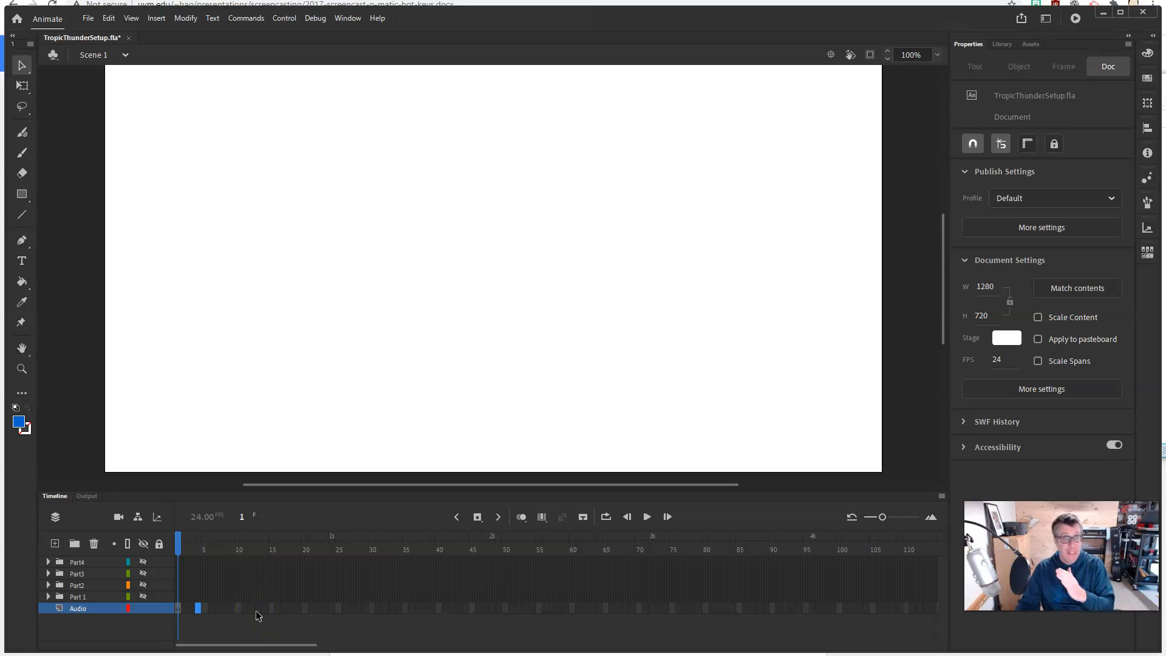
left_click(234, 613)
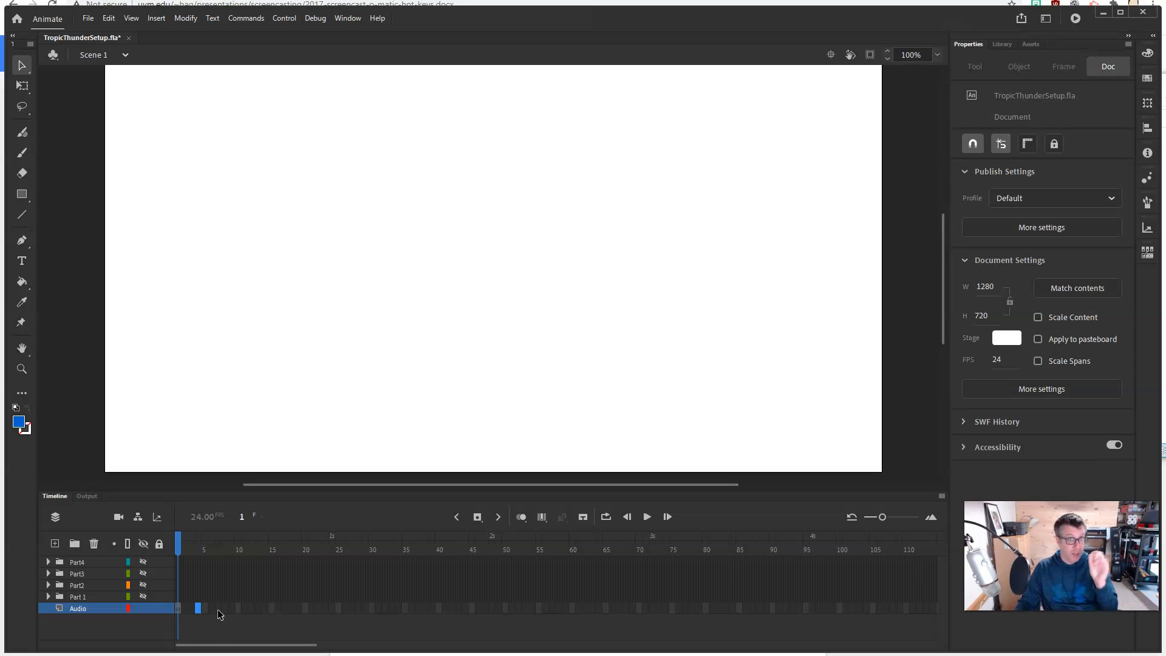
Import dude.wav from the 01_Audio File folder onto frame 1 of the Audio layer and check the frame's sound assignment
left_click(178, 609)
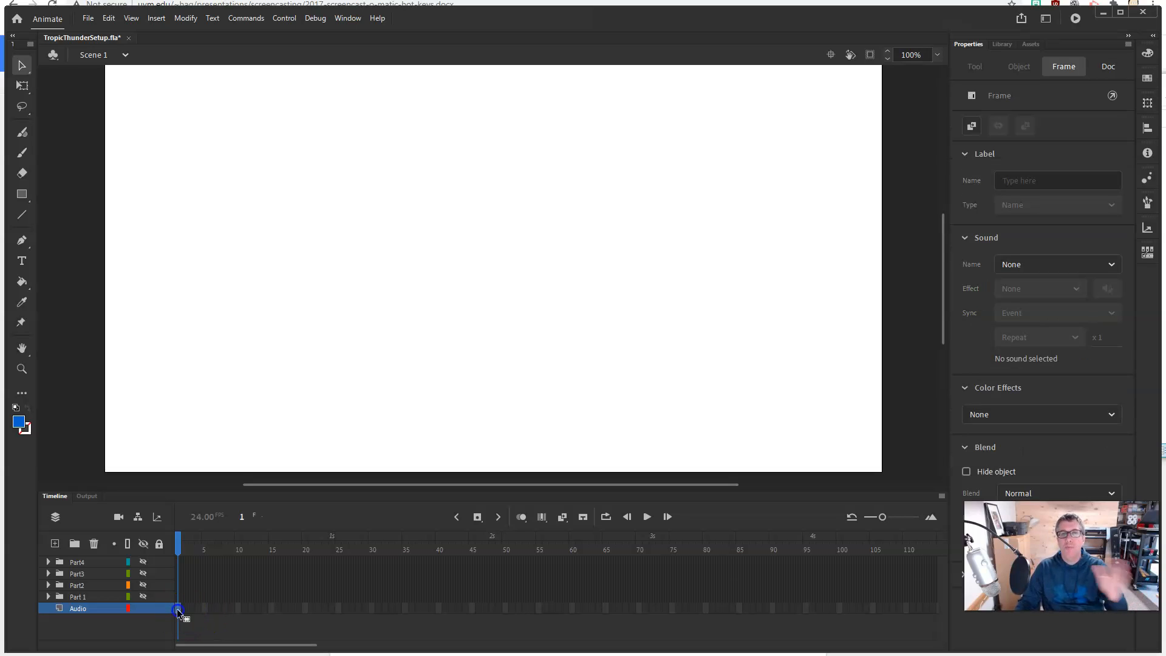
left_click(86, 19)
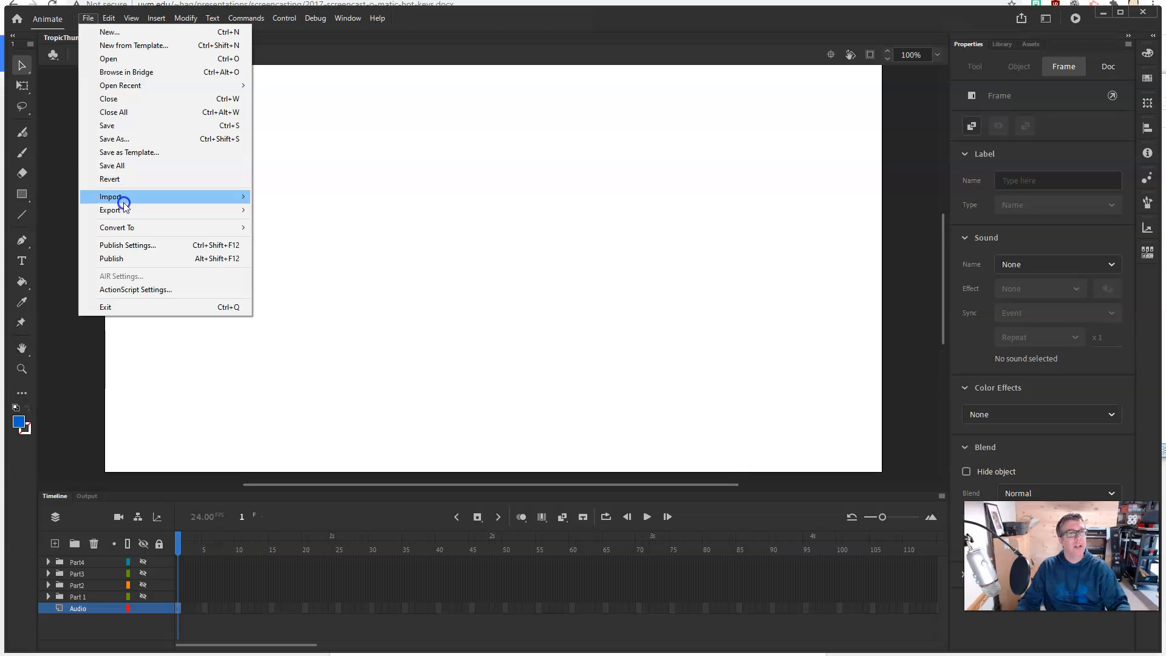
left_click(313, 199)
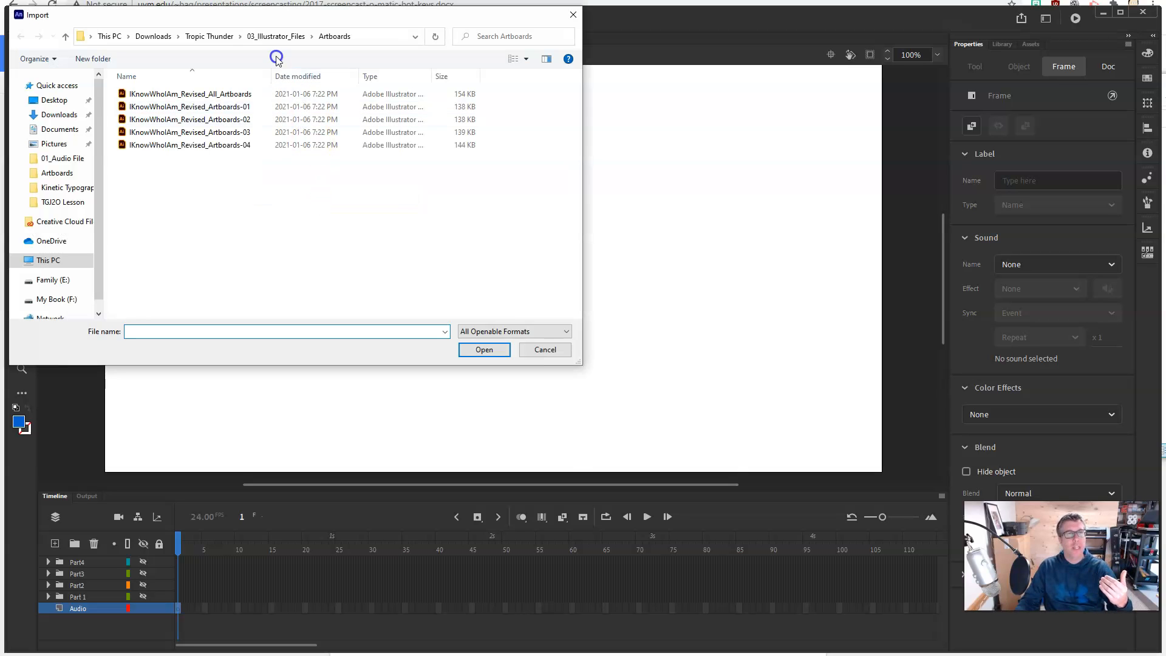
left_click(261, 37)
left_click(221, 36)
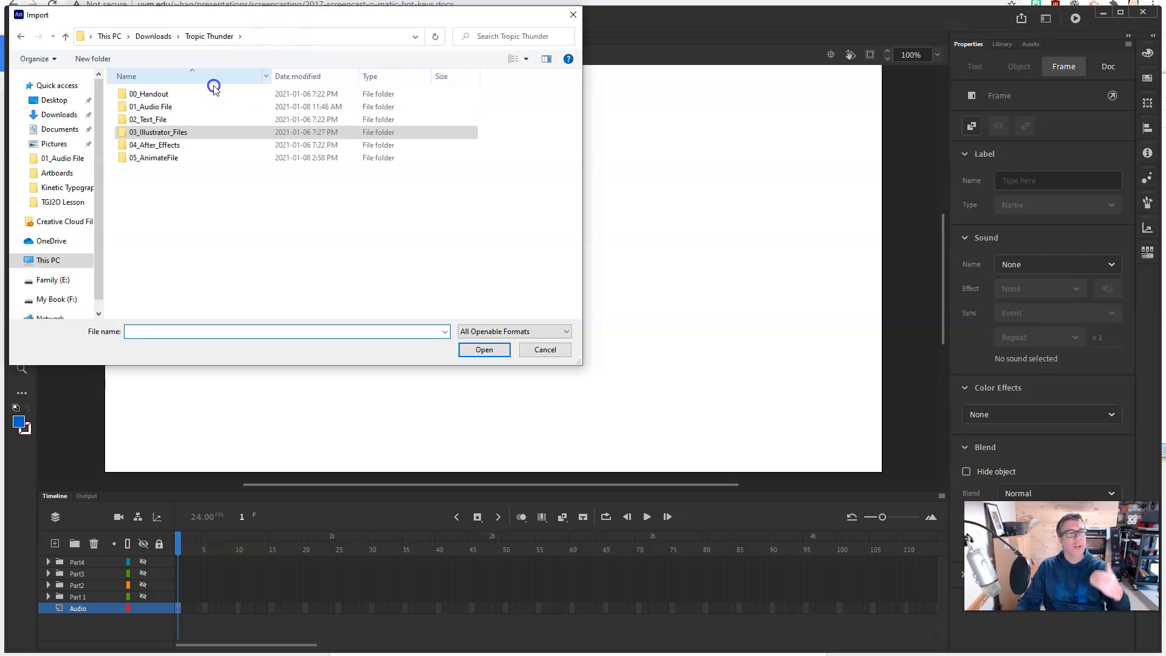
double_click(166, 107)
left_click(138, 97)
left_click(484, 352)
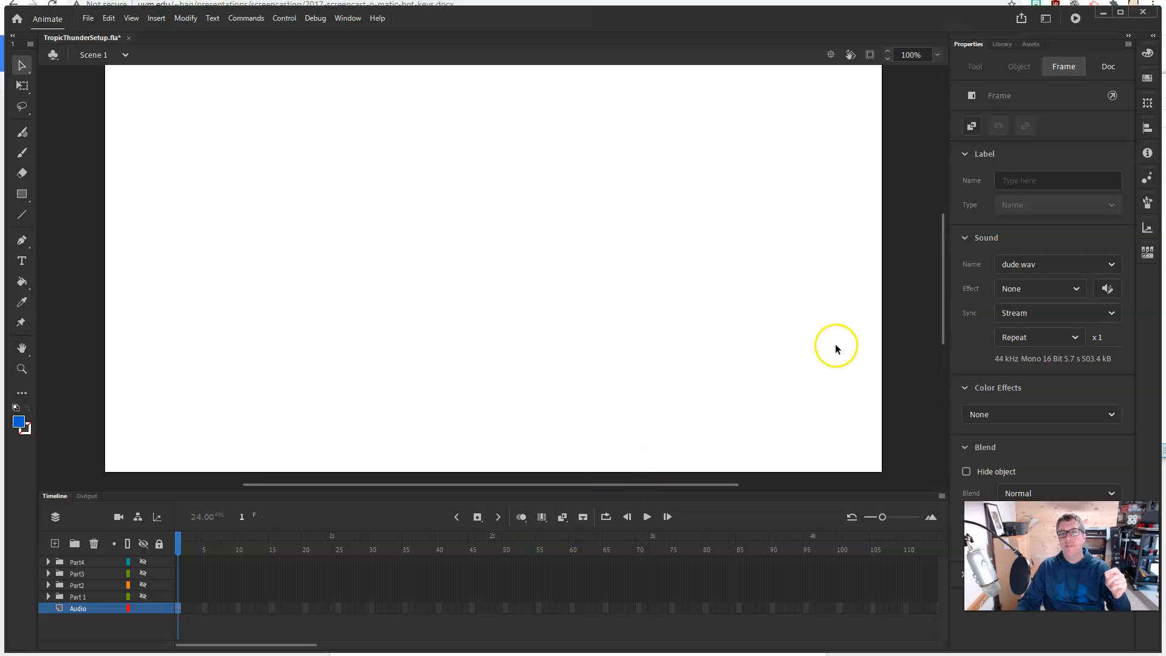
left_click(1021, 267)
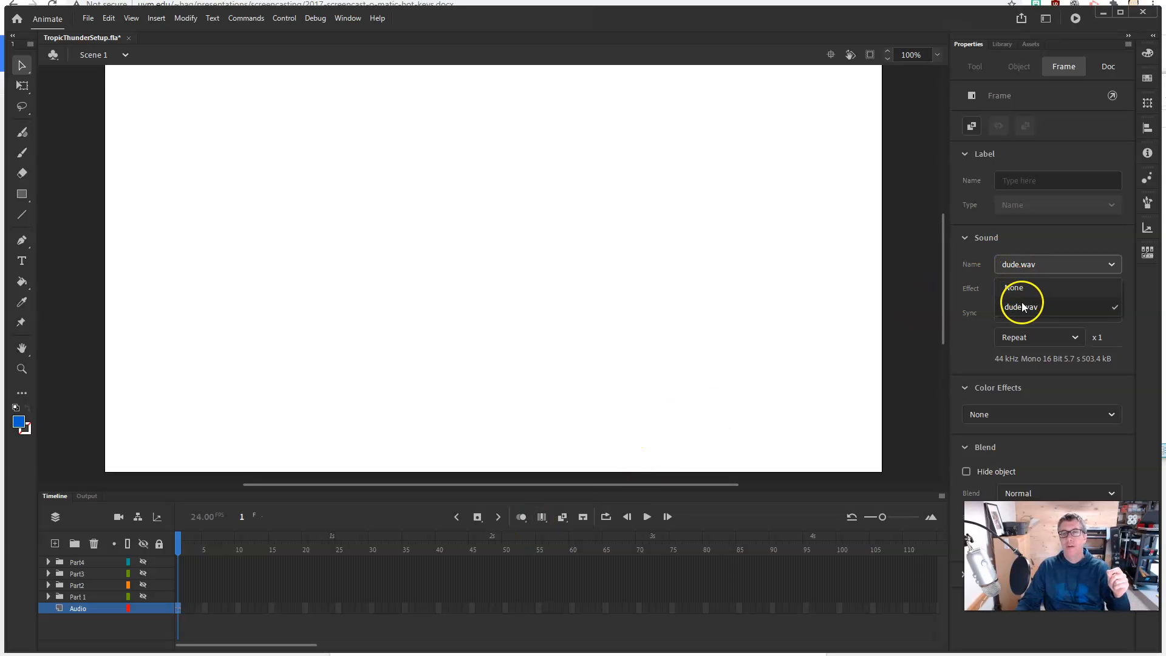
left_click(1032, 266)
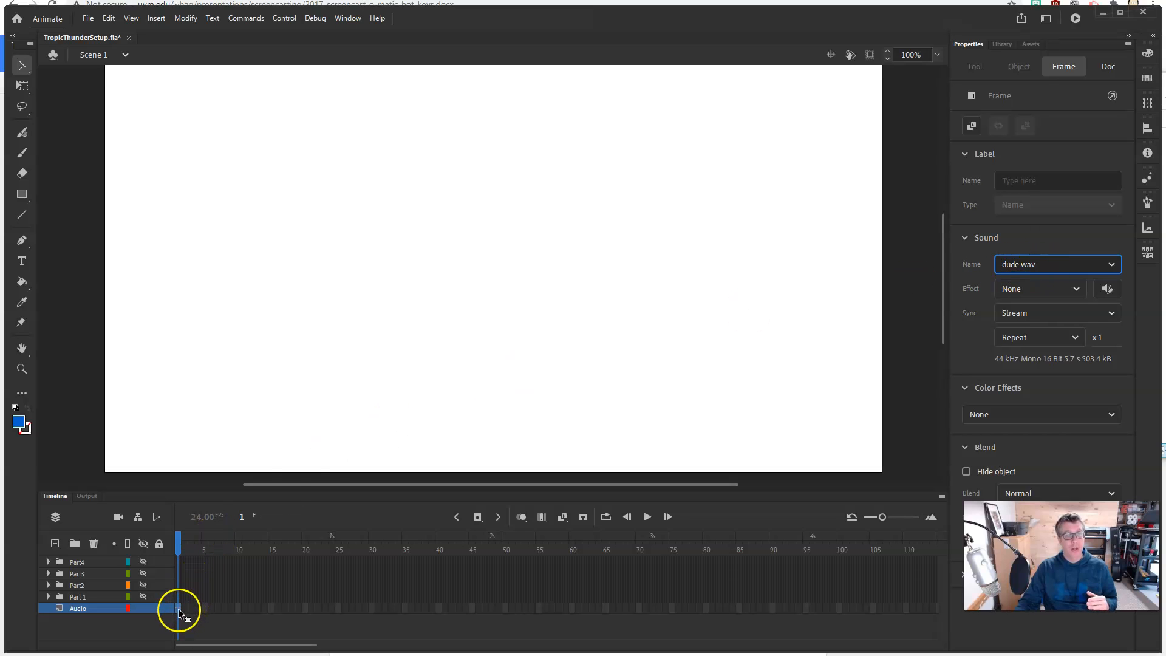
left_click_drag(177, 608, 300, 617)
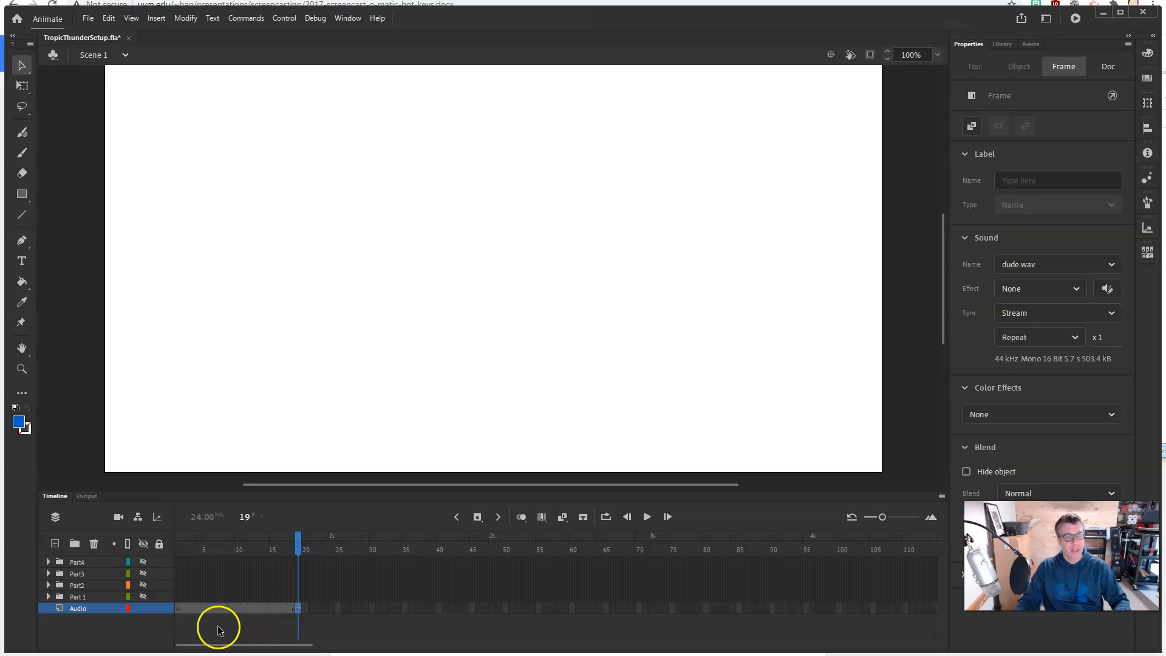
key("ctrl+z")
right_click(300, 610)
left_click(220, 631)
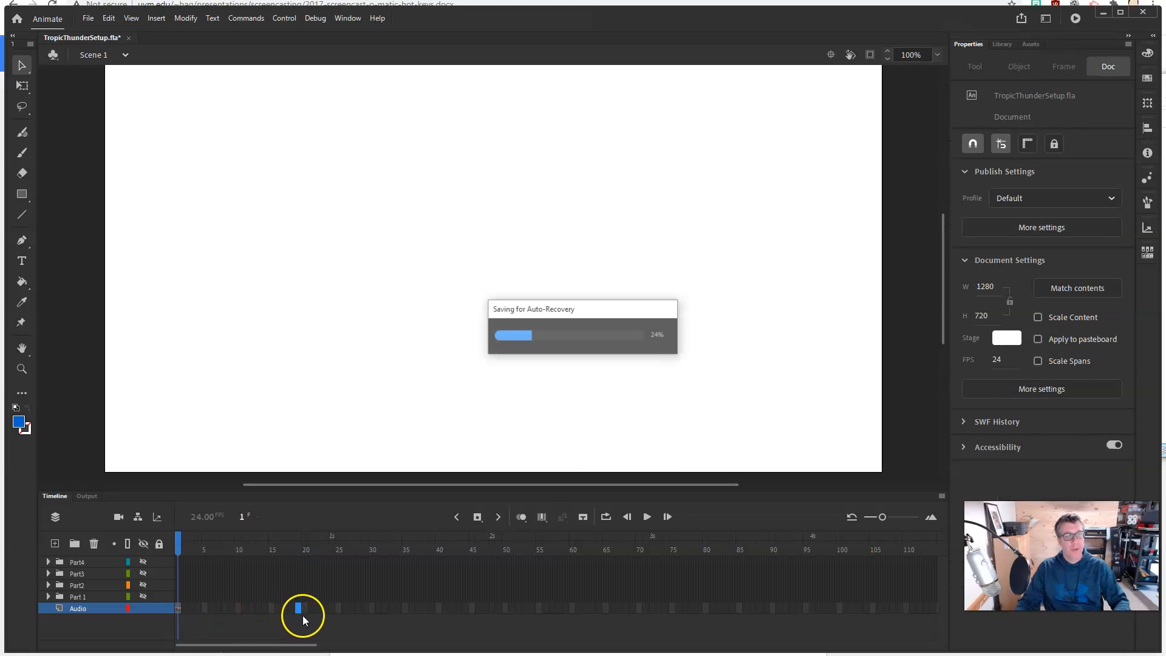
left_click(325, 607)
left_click(179, 608)
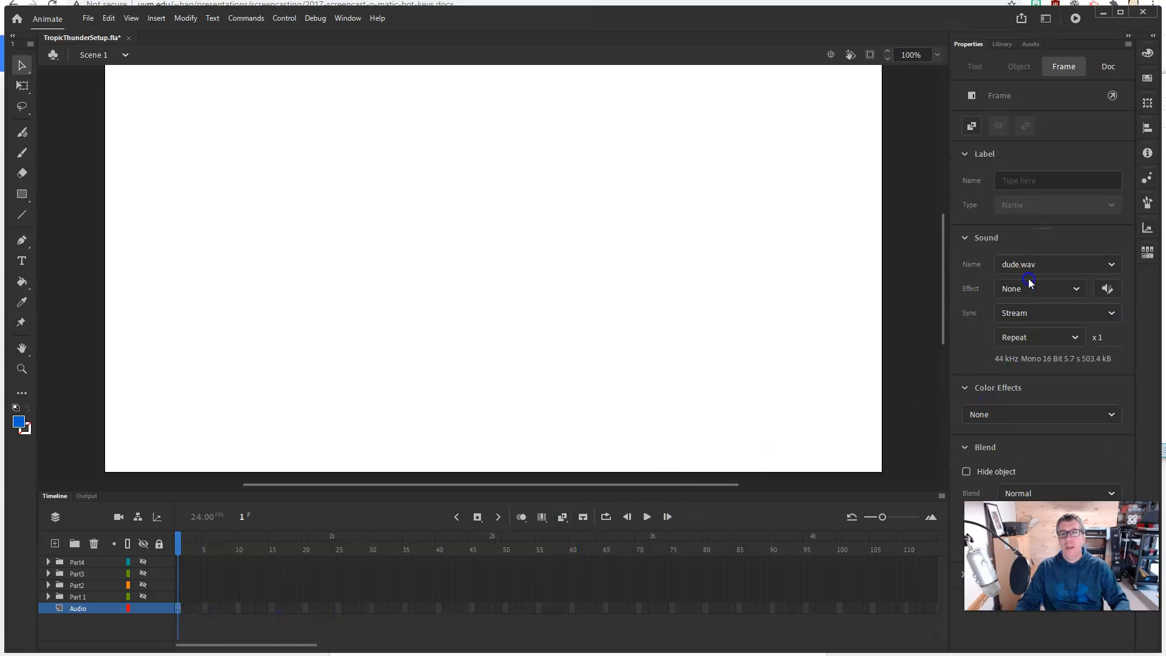
left_click(337, 608)
left_click(217, 608)
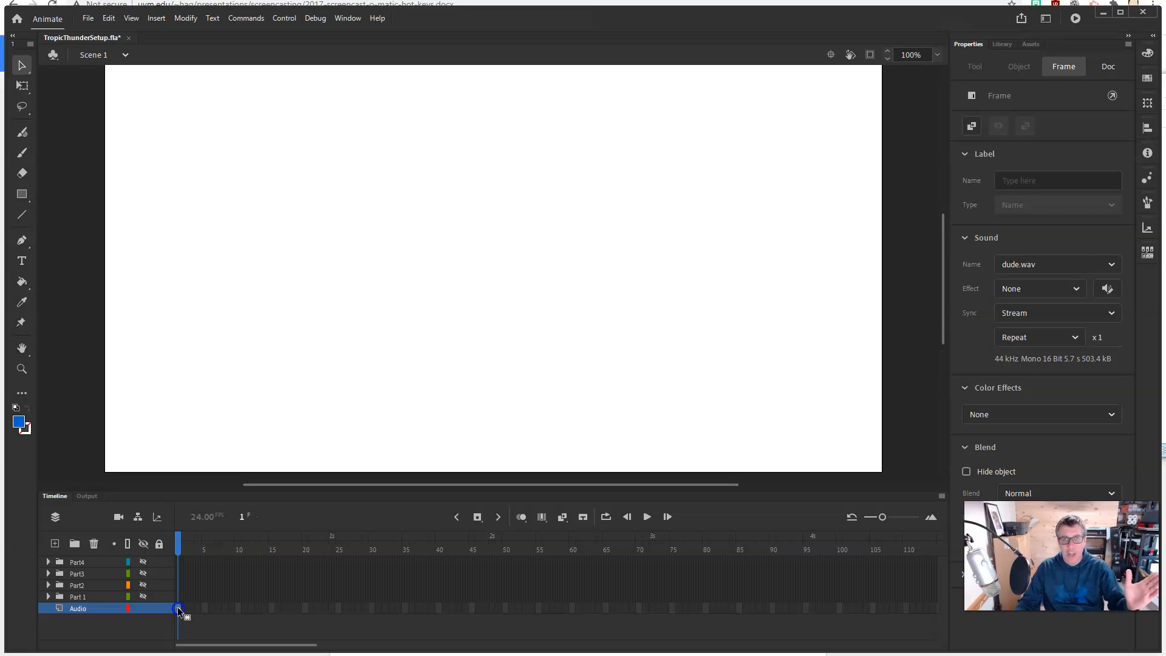
Insert frames on the Audio layer in stages, extending the sound through frames 35, 62 and 77 up to frame 108
left_click(405, 608)
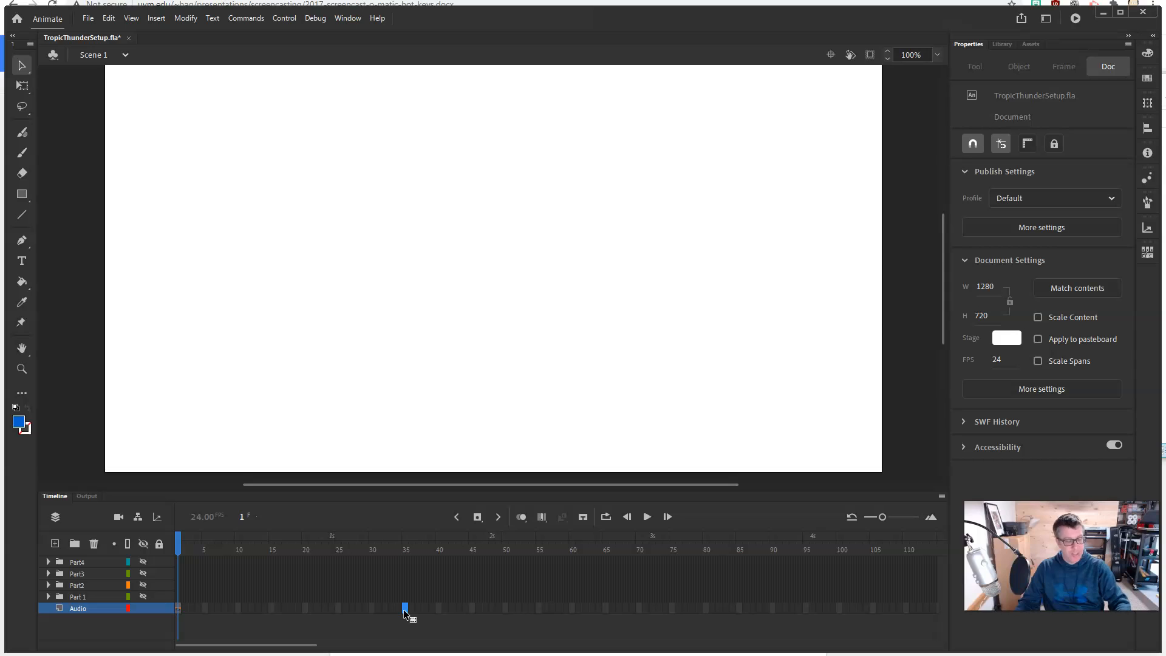
key("F5")
left_click(586, 610)
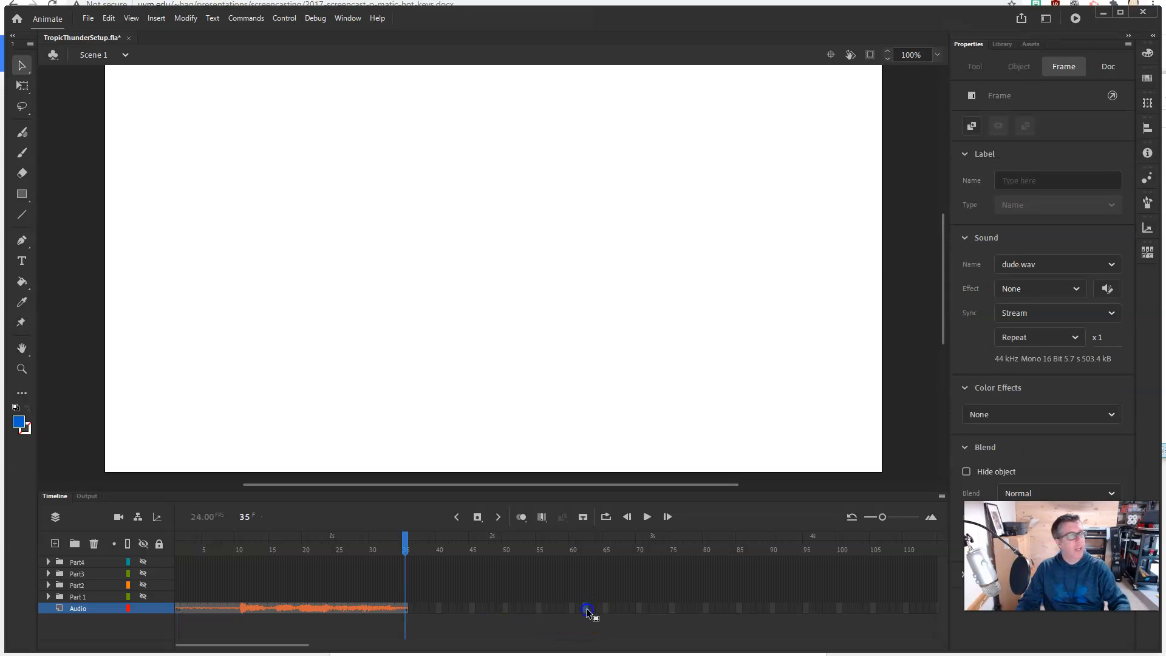
key("F5")
left_click(685, 608)
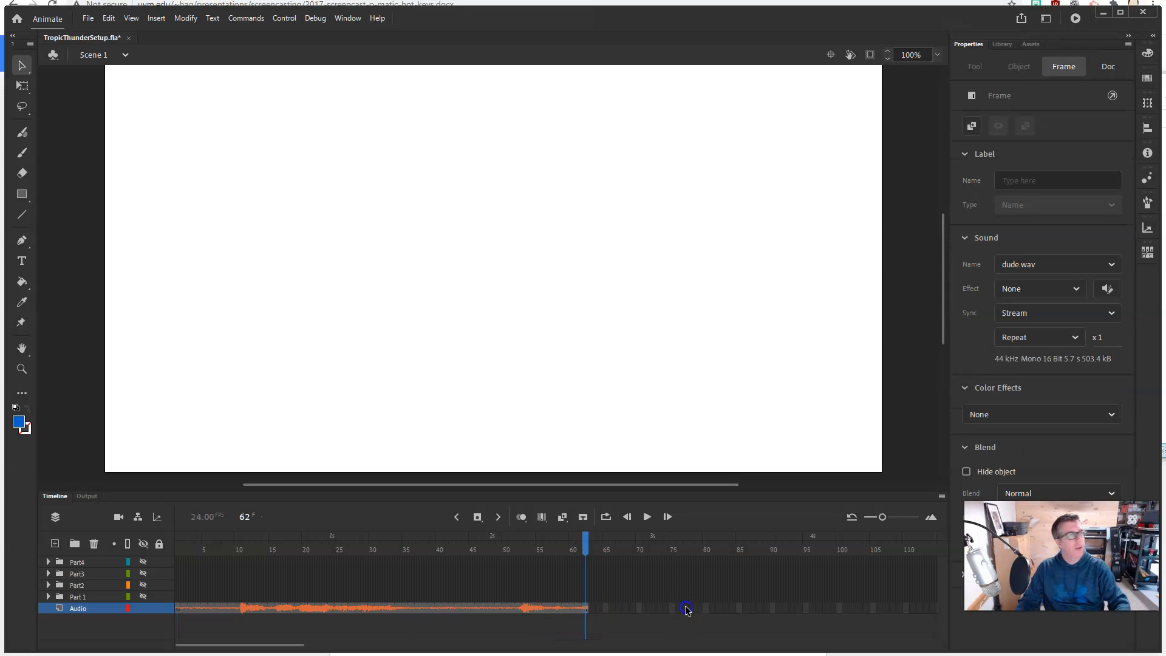
key("F5")
left_click(817, 606)
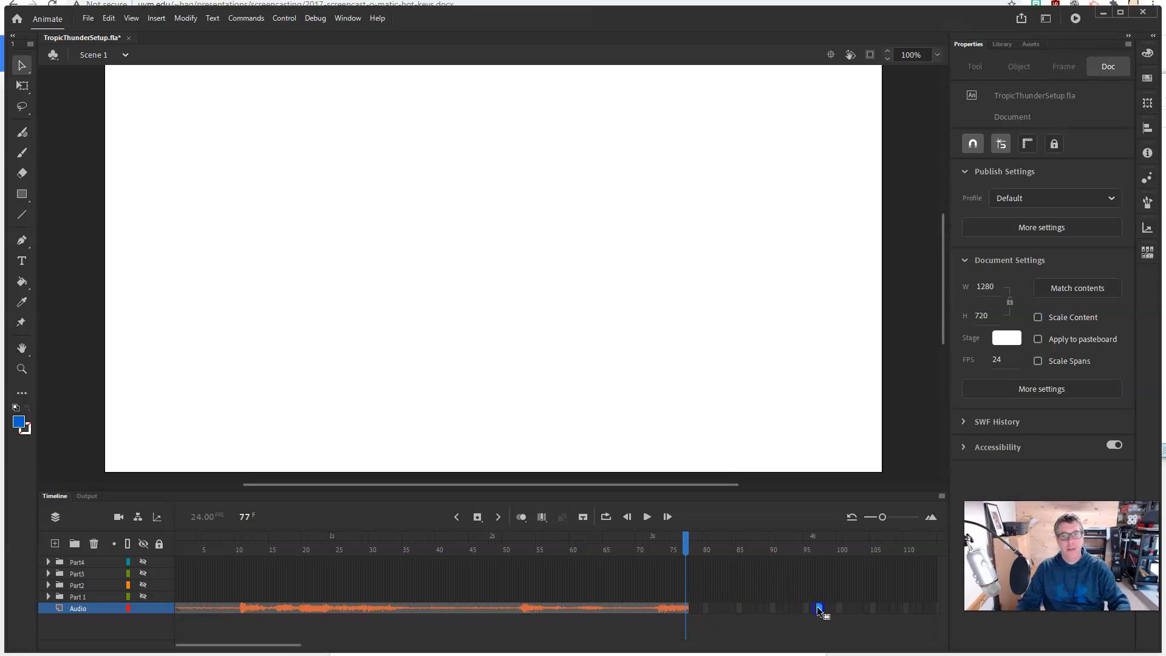
key("F5")
left_click(890, 610)
key("F5")
Extend the Audio layer to frame 158 and move the playhead back to frame 64
left_click_drag(289, 644, 352, 646)
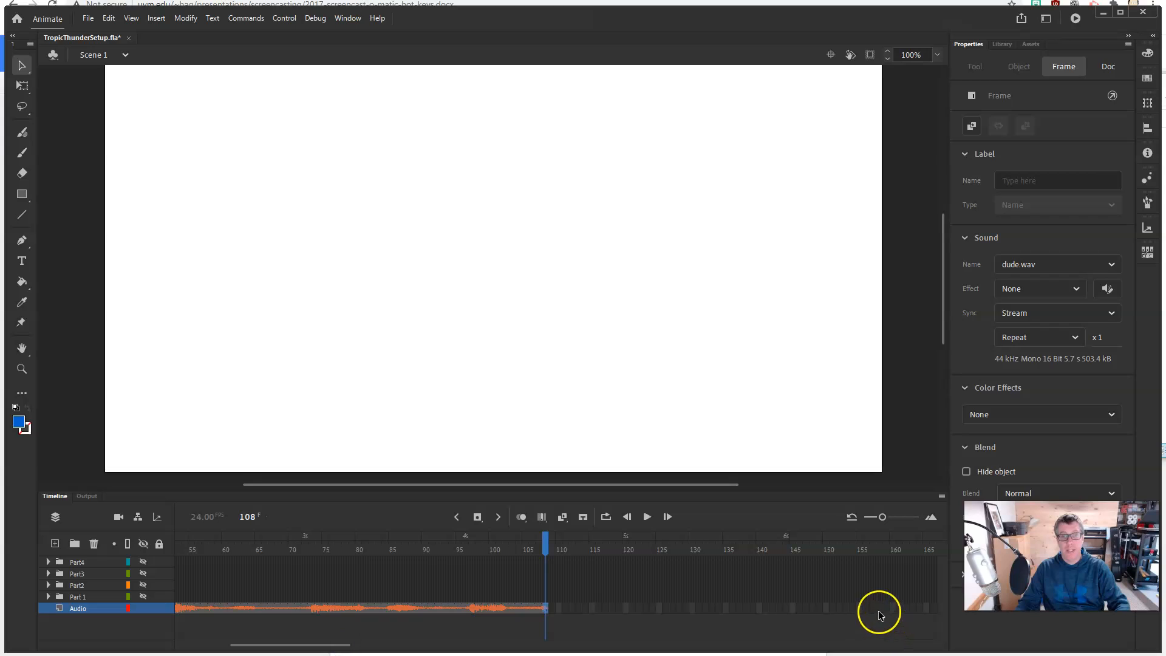
left_click(878, 610)
key("F5")
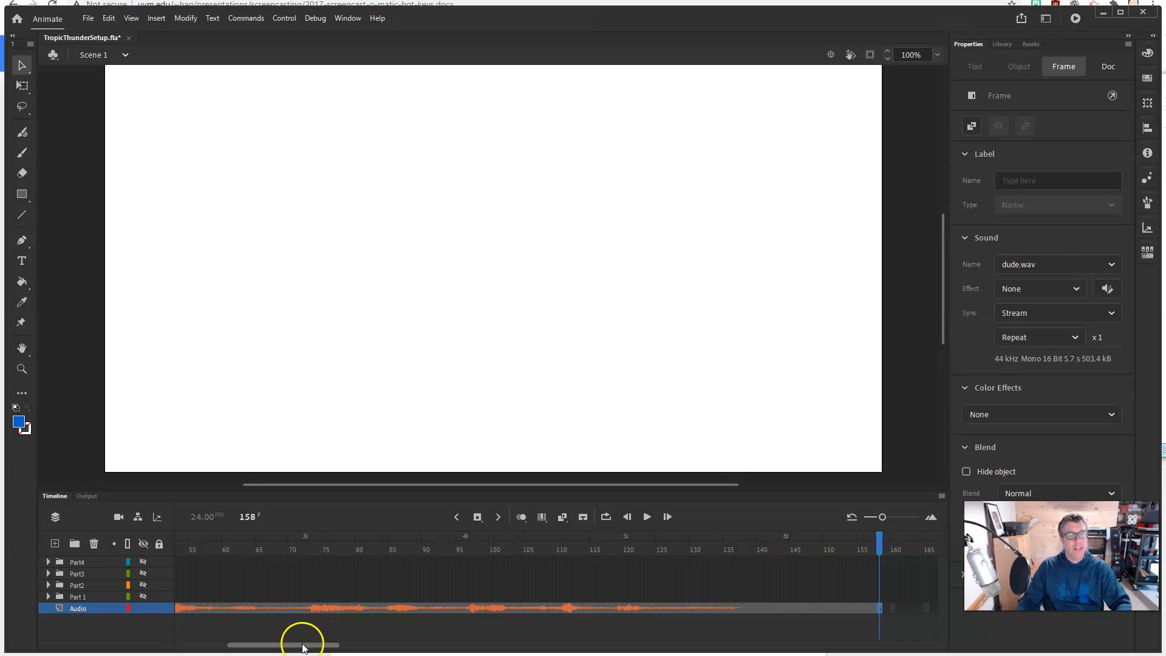
left_click_drag(307, 639, 191, 646)
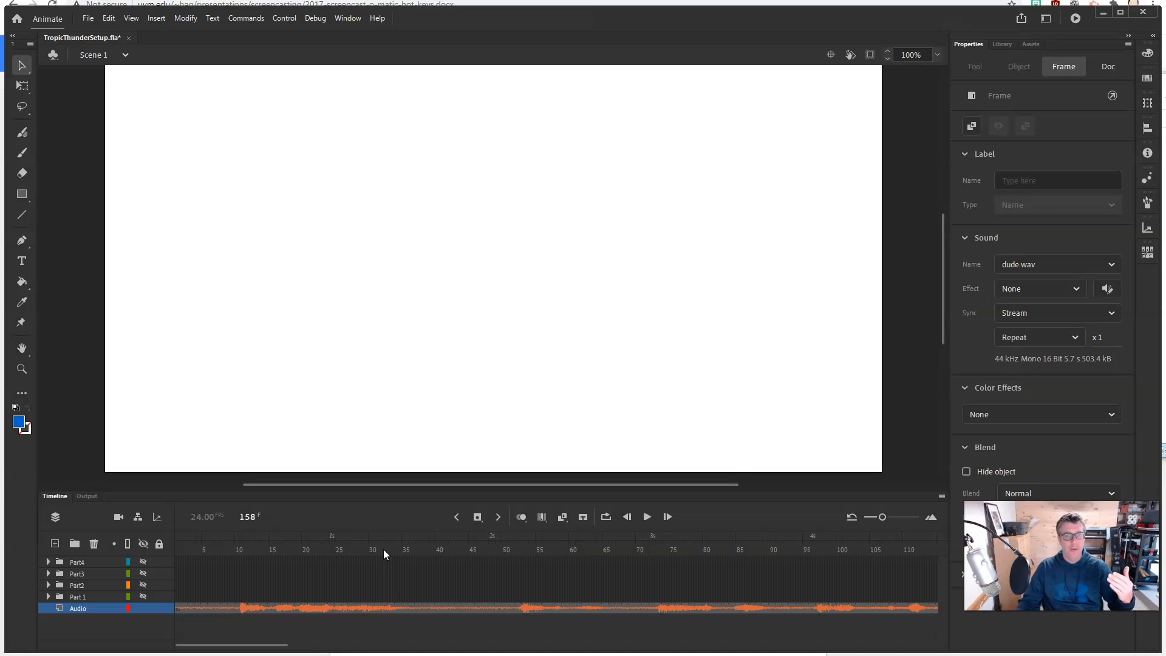
left_click(598, 609)
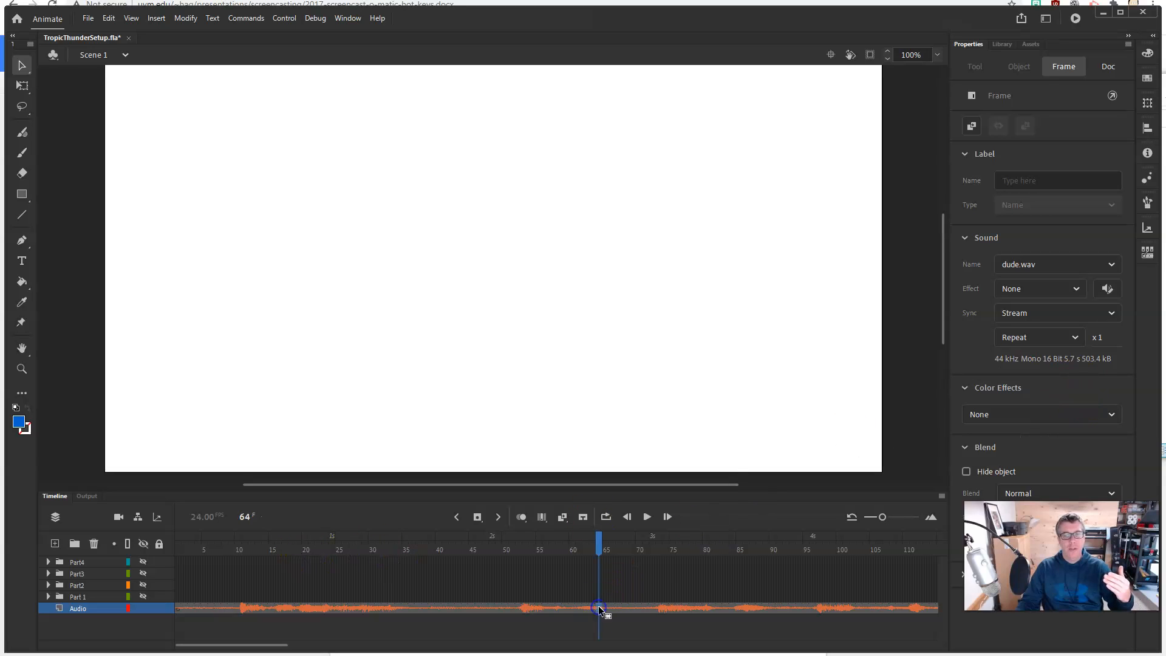
Set the dude.wav sound's sync to Event and scrub the timeline back to frame 12 and forward again to test it
left_click(1022, 314)
left_click(1024, 335)
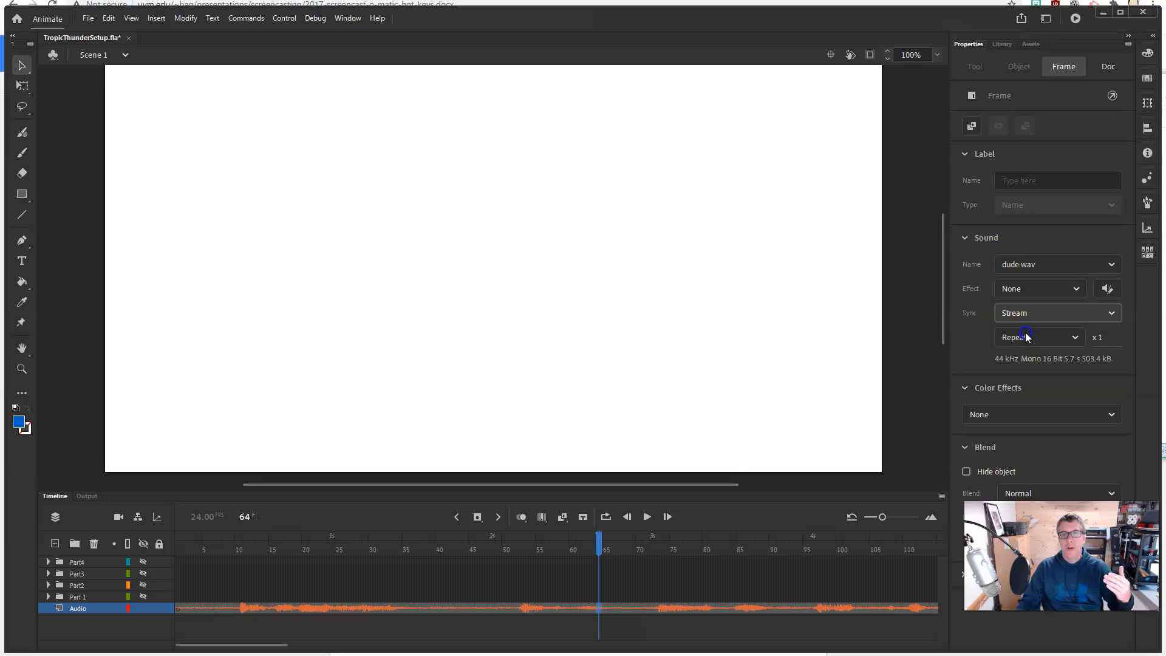
left_click(484, 615)
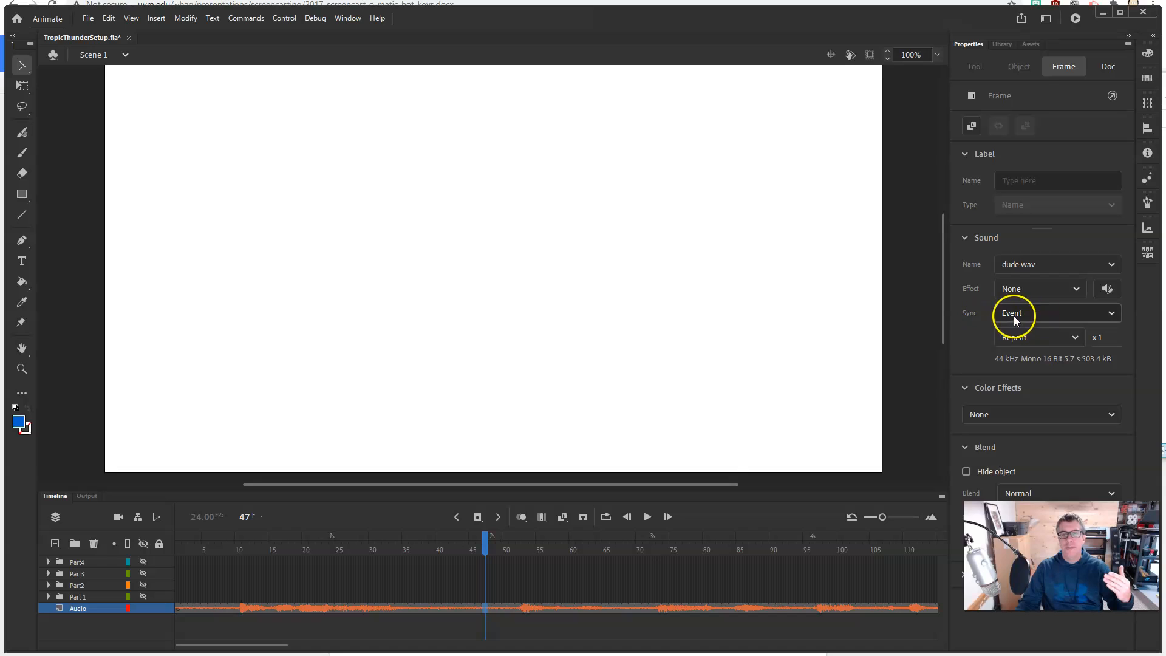
left_click_drag(486, 544, 246, 551)
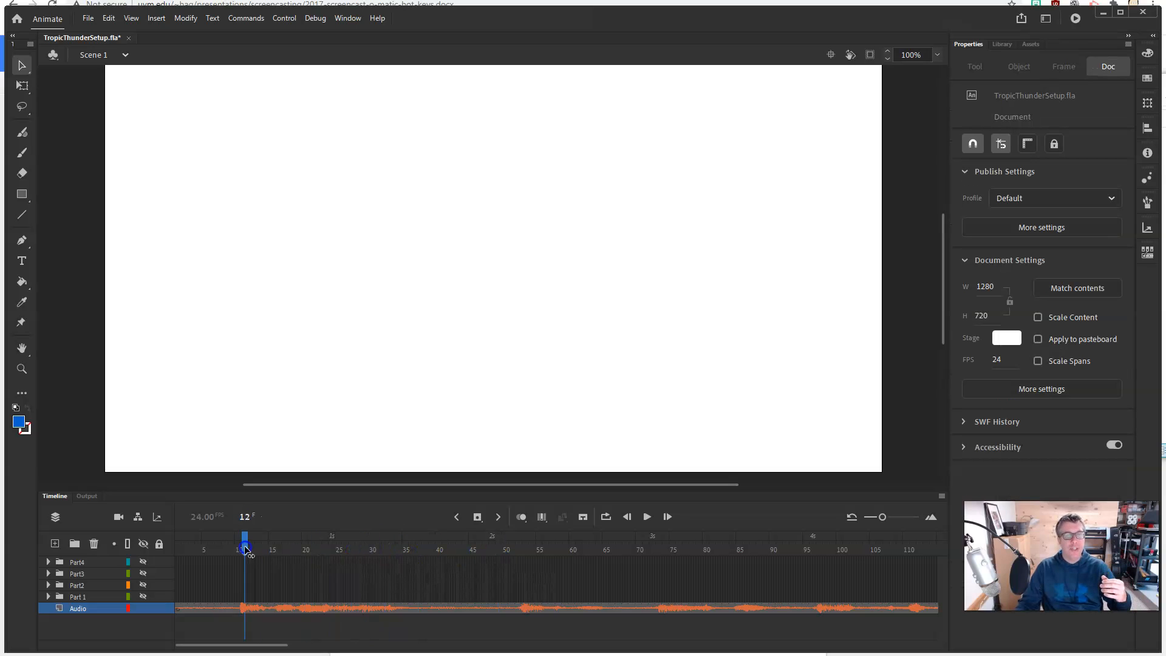
left_click(261, 609)
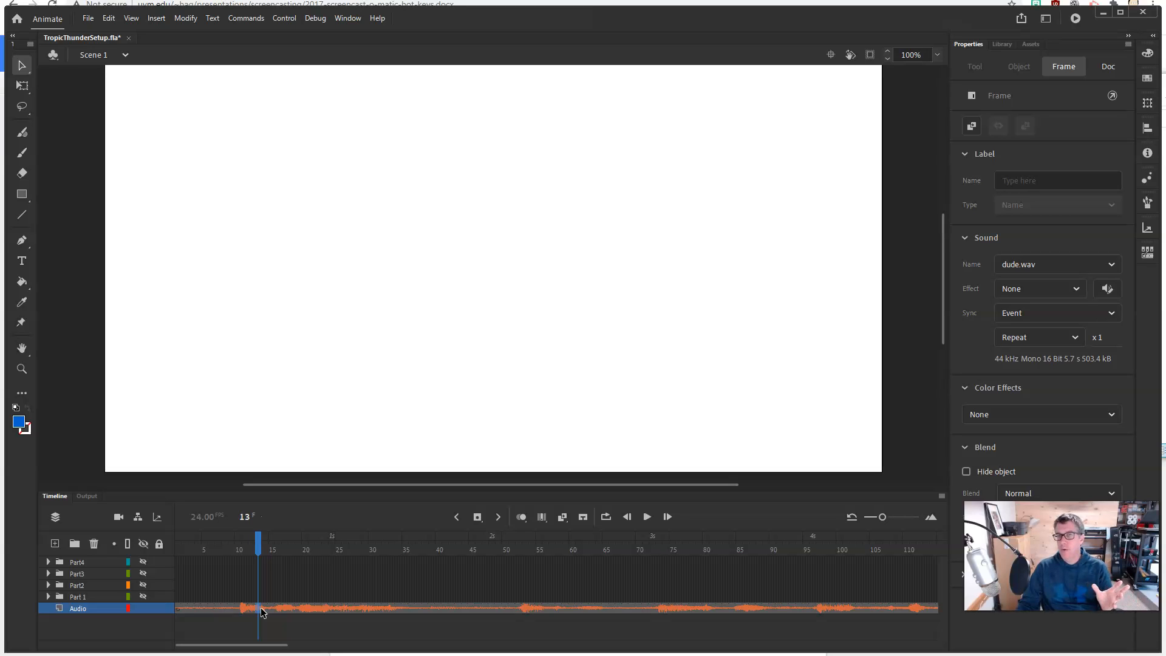
left_click_drag(260, 552, 303, 546)
Set the Audio layer's sound sync to Stream, then save the document with the playhead scrubbed to frame 16
left_click(310, 610)
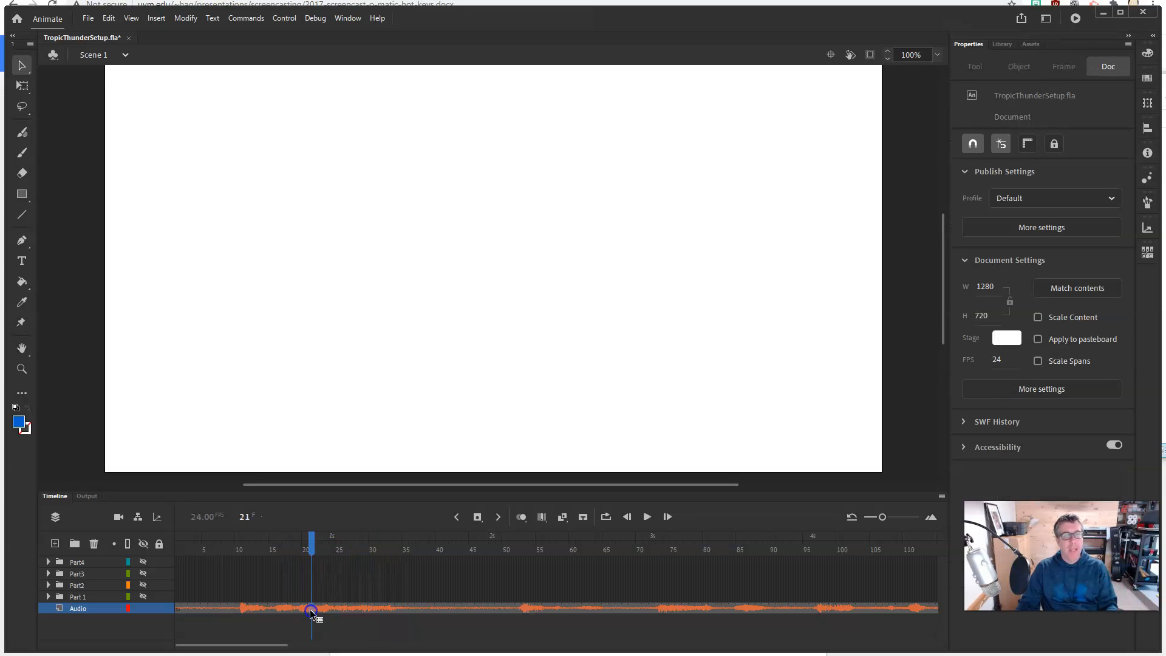
left_click(1035, 314)
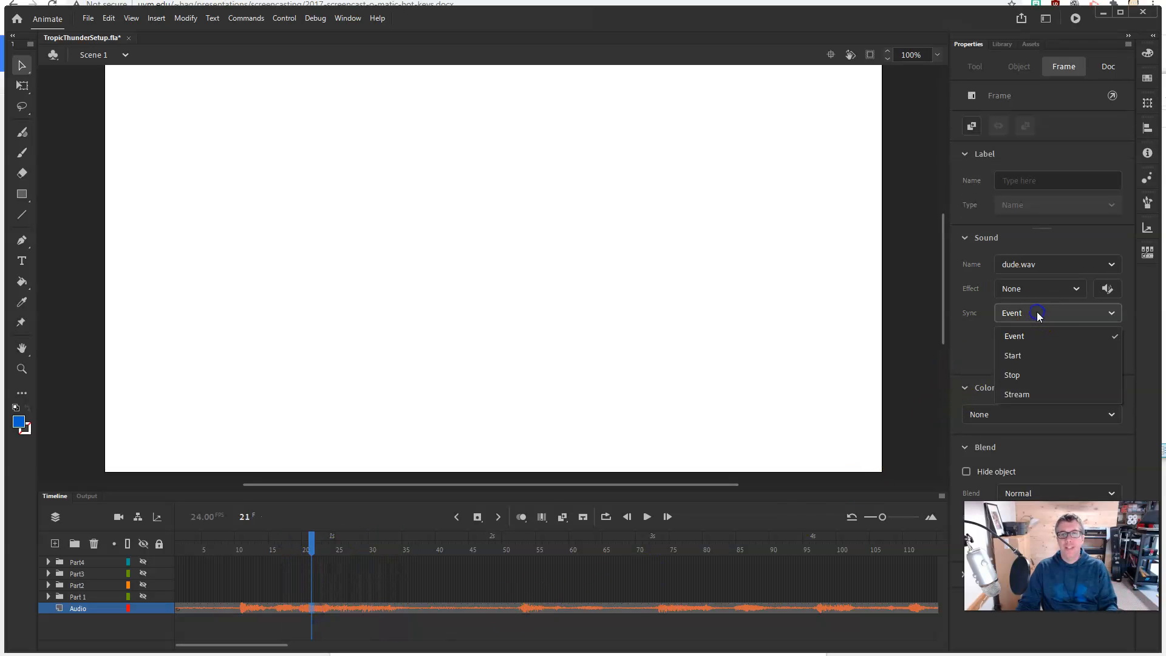
left_click(1028, 393)
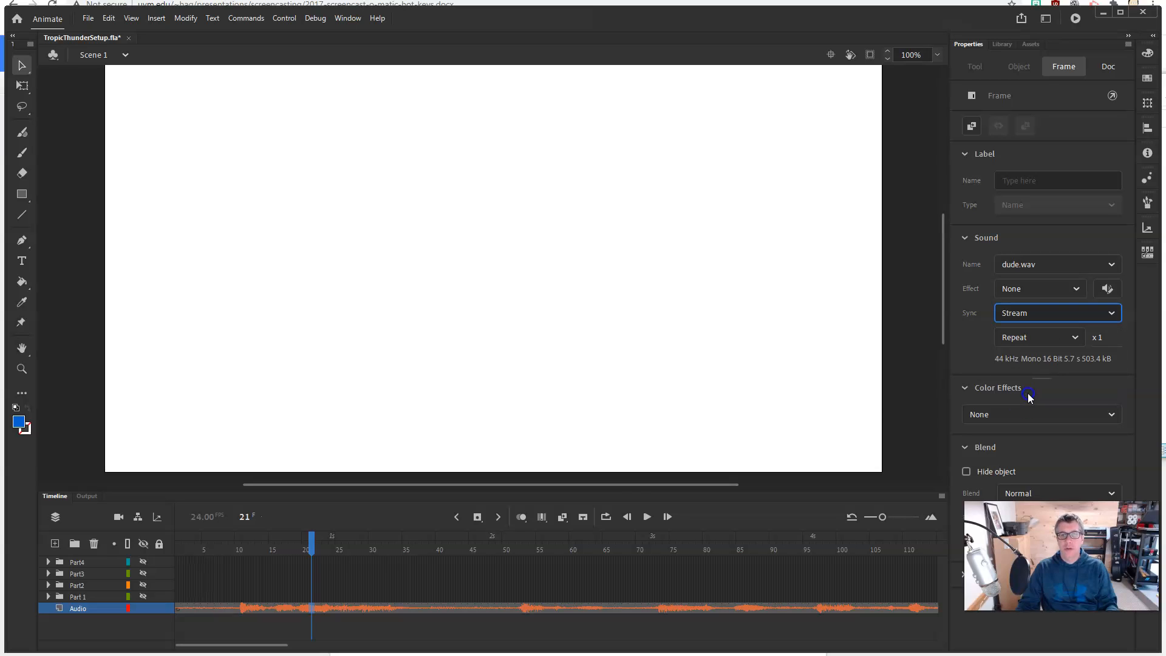
left_click(311, 549)
left_click_drag(311, 550, 281, 537)
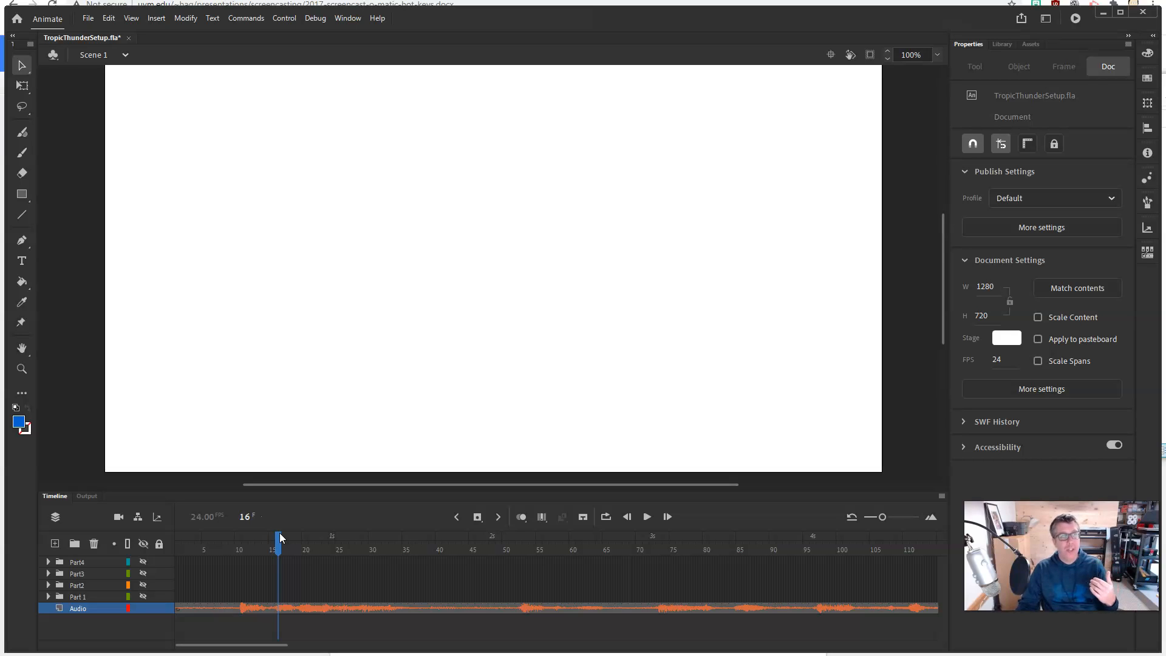
key("ctrl+s")
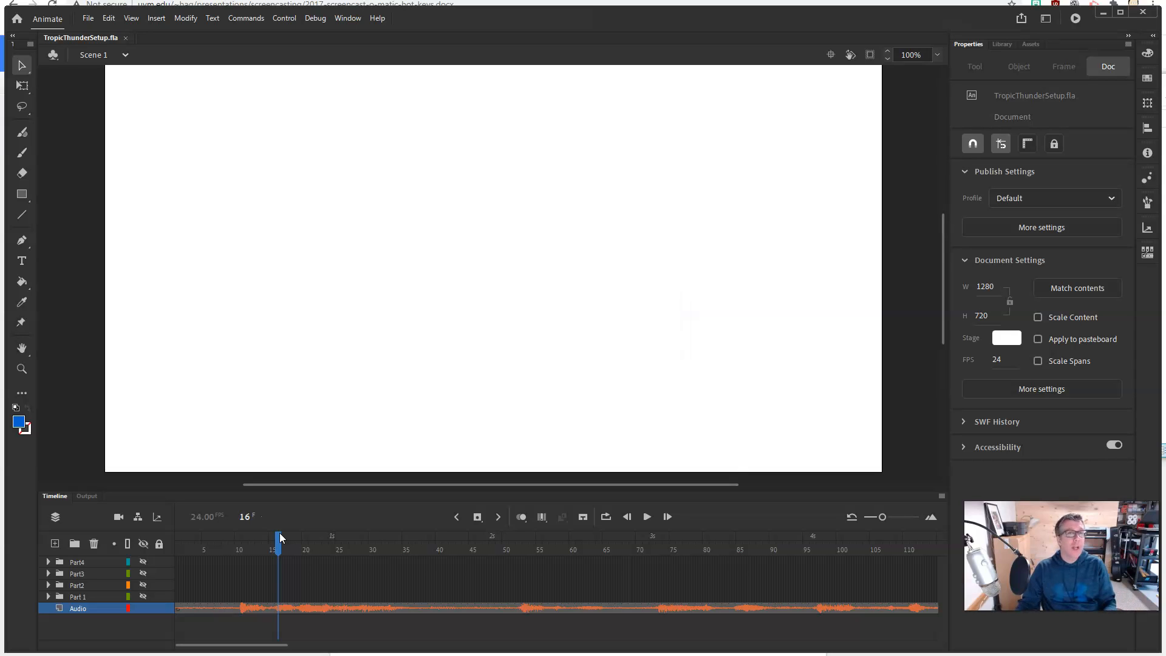